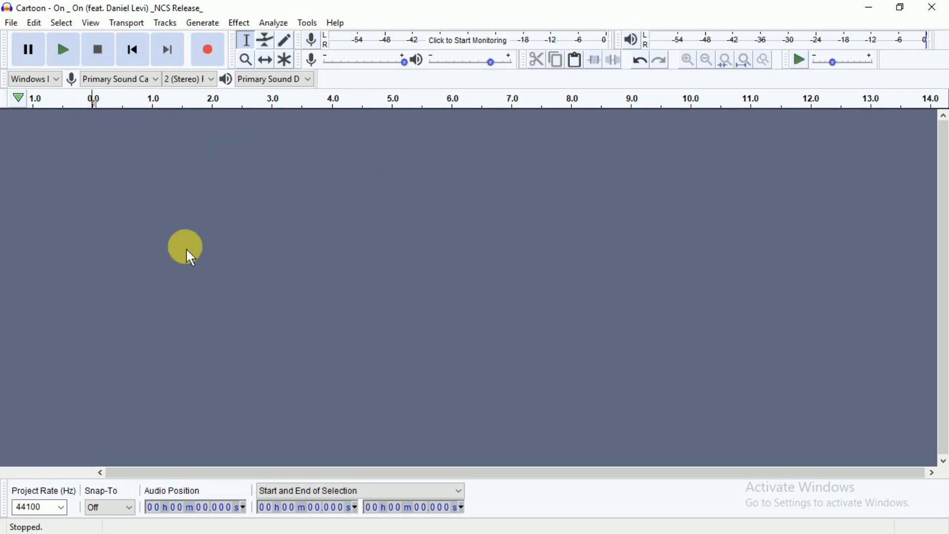
- Open the Cartoon - On _ On MP3 file from the Desktop
click(11, 23)
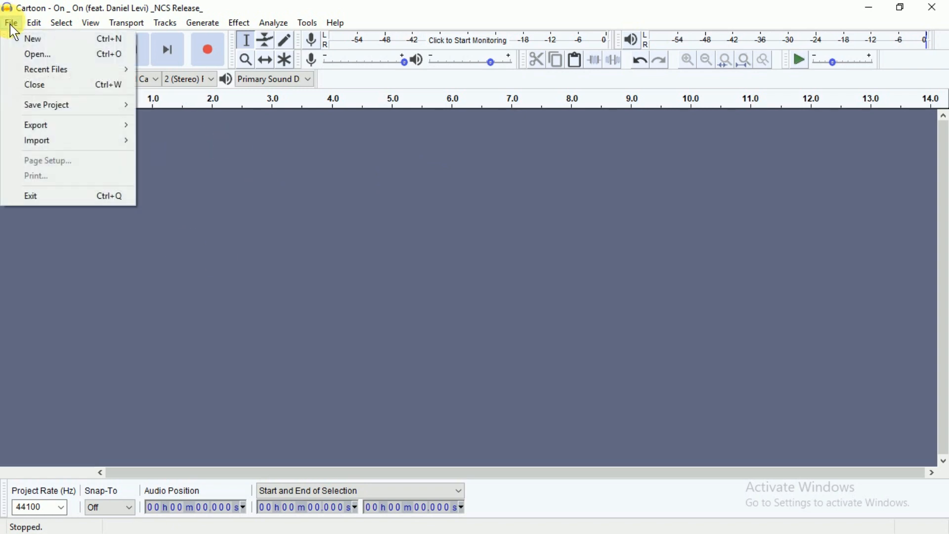
click(37, 54)
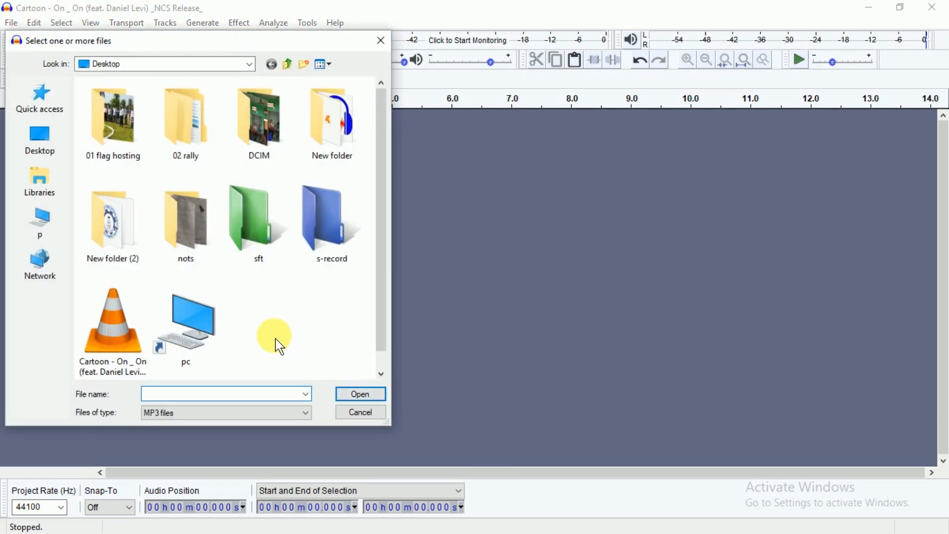
click(142, 331)
click(369, 394)
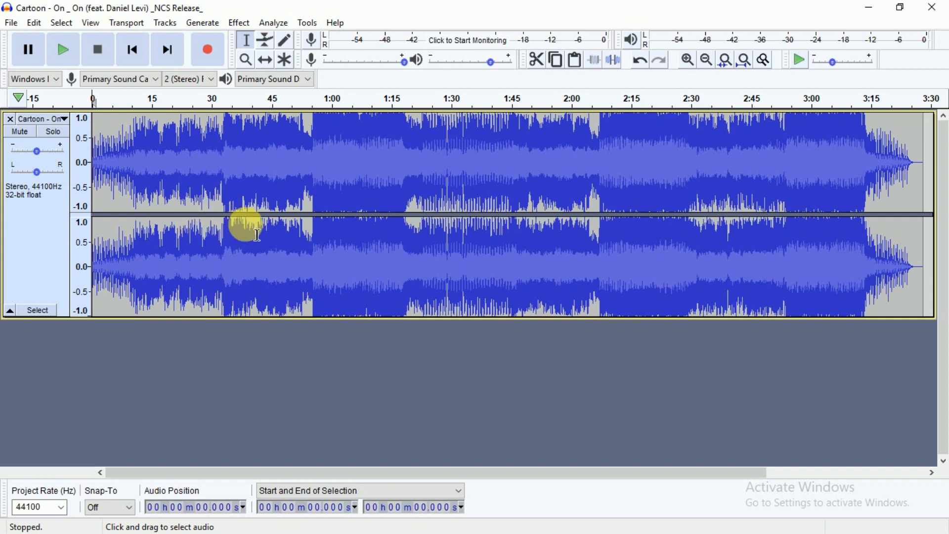
- Play the song from the beginning, stop it, and play it again up to a pause at about 9.4 s
key(space)
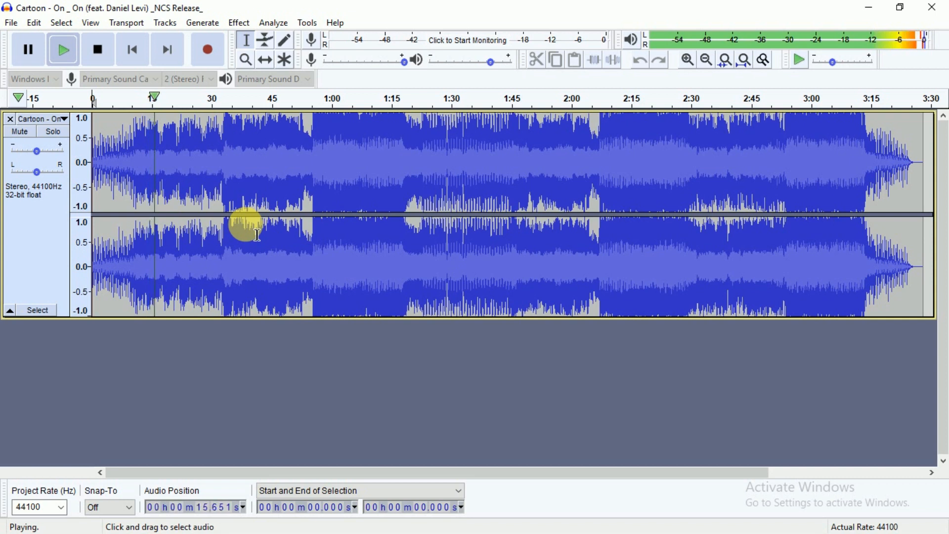
key(space)
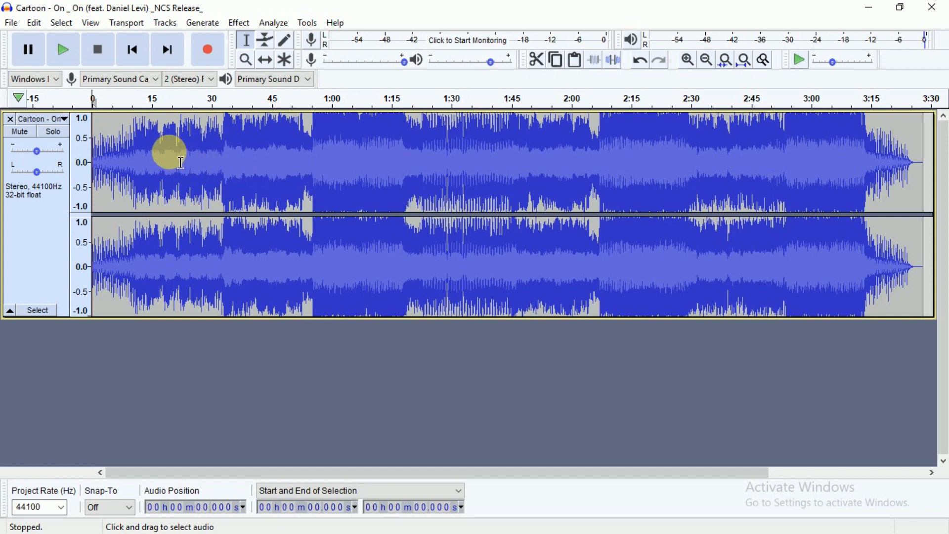
click(66, 57)
click(41, 56)
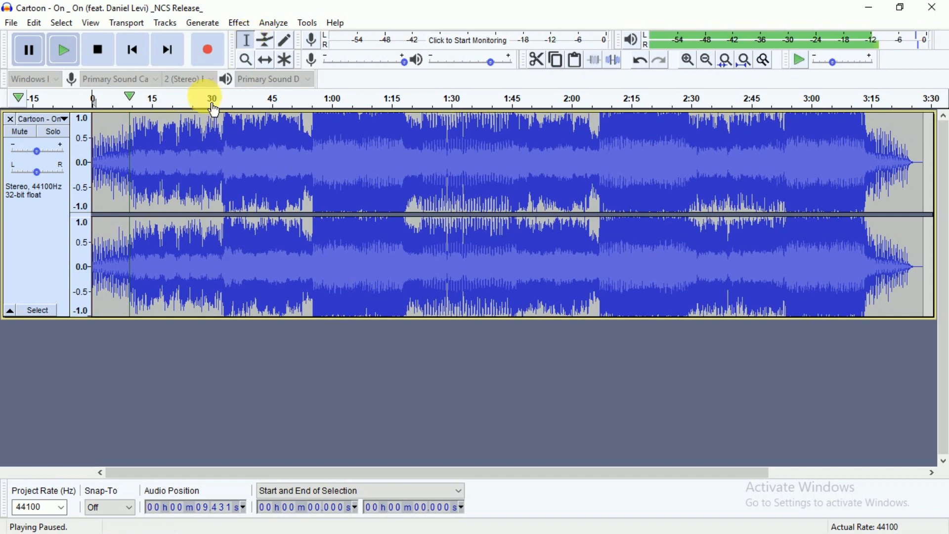
- Use the Selection tool to select the audio from about 16.4 s to 23.0 s
click(247, 65)
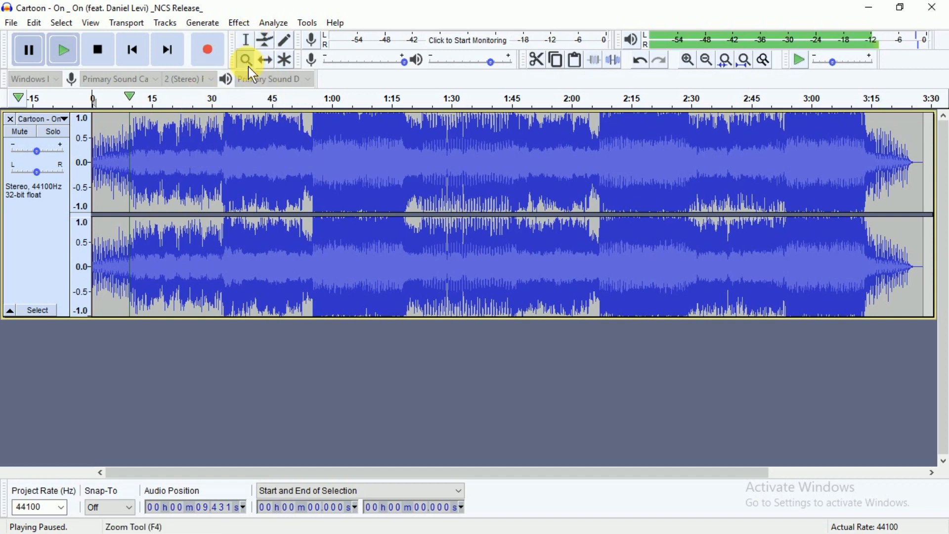
click(246, 40)
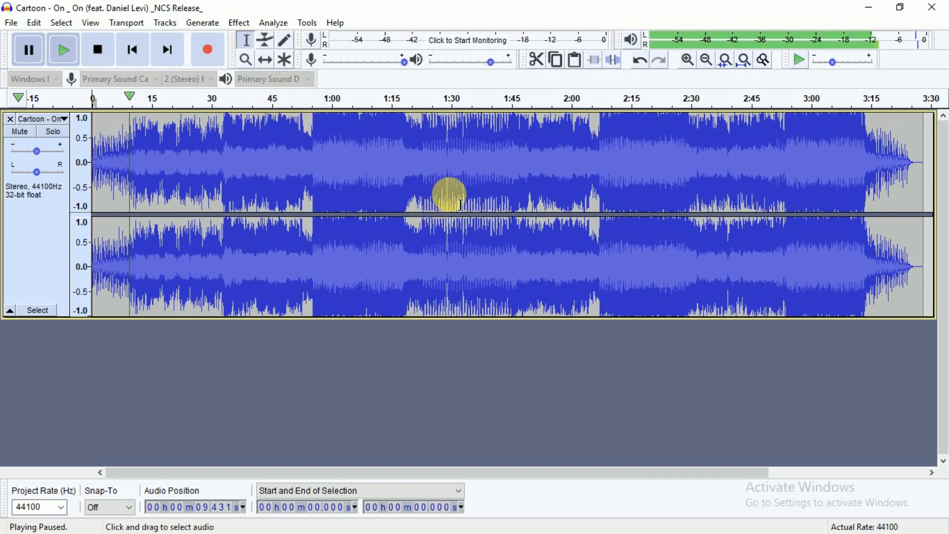
click(429, 170)
drag(430, 171, 488, 176)
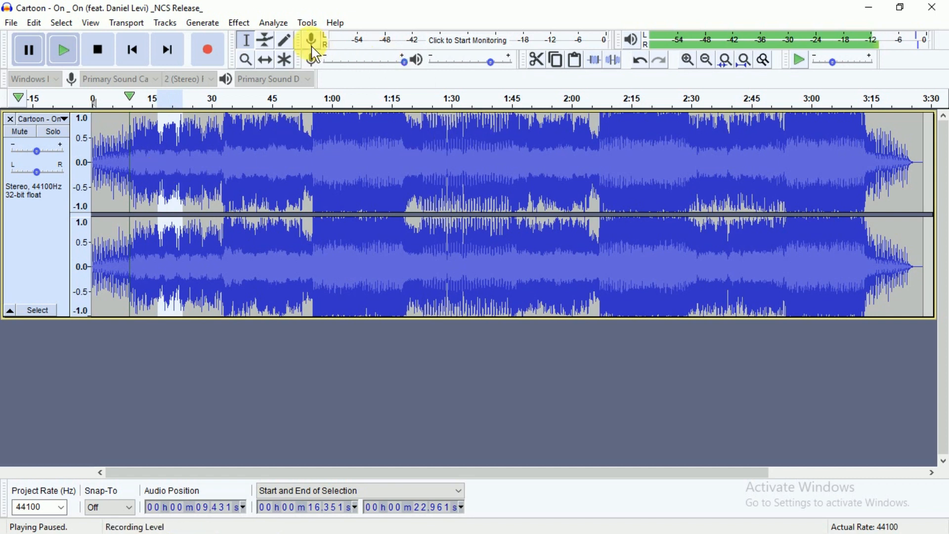
- Lower the whole track's amplitude envelope to about 0.65 with the Envelope tool and preview the playback
click(265, 48)
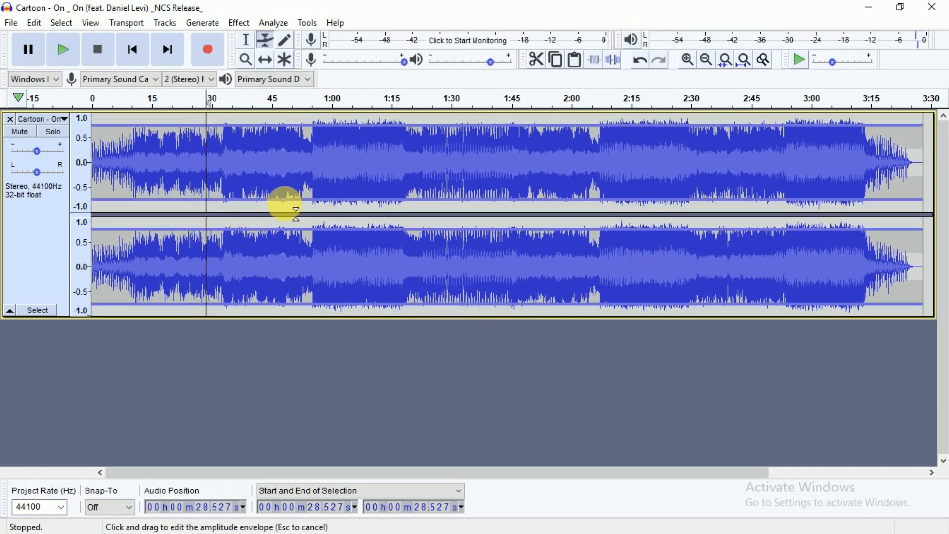
drag(296, 213, 294, 200)
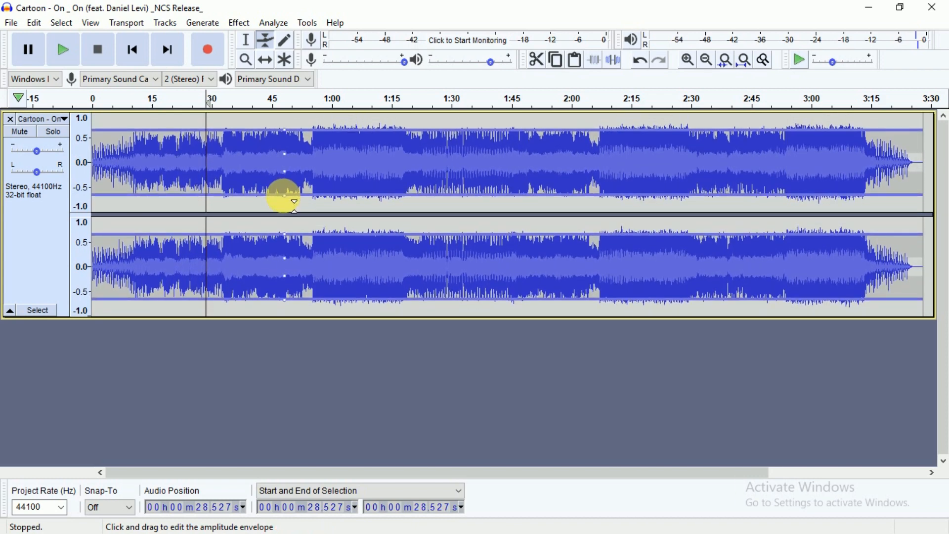
key(space)
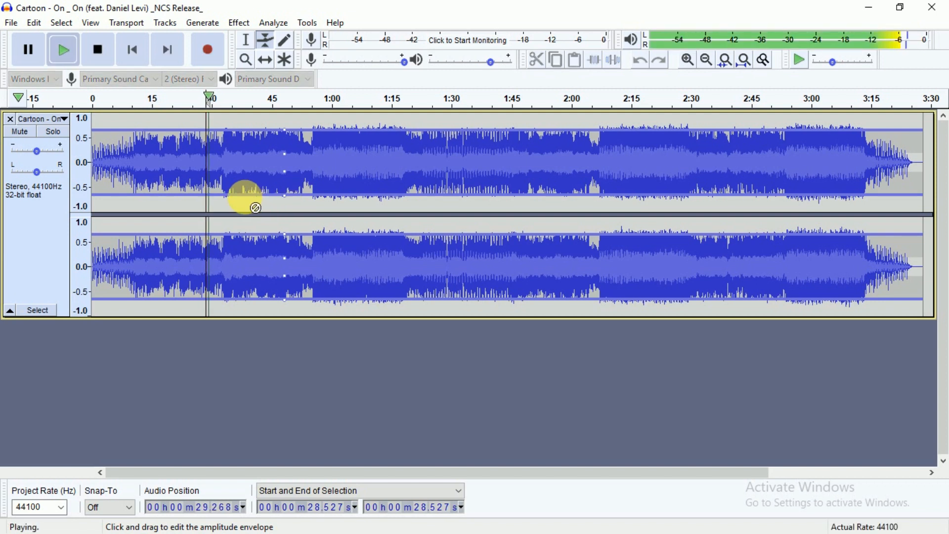
key(space)
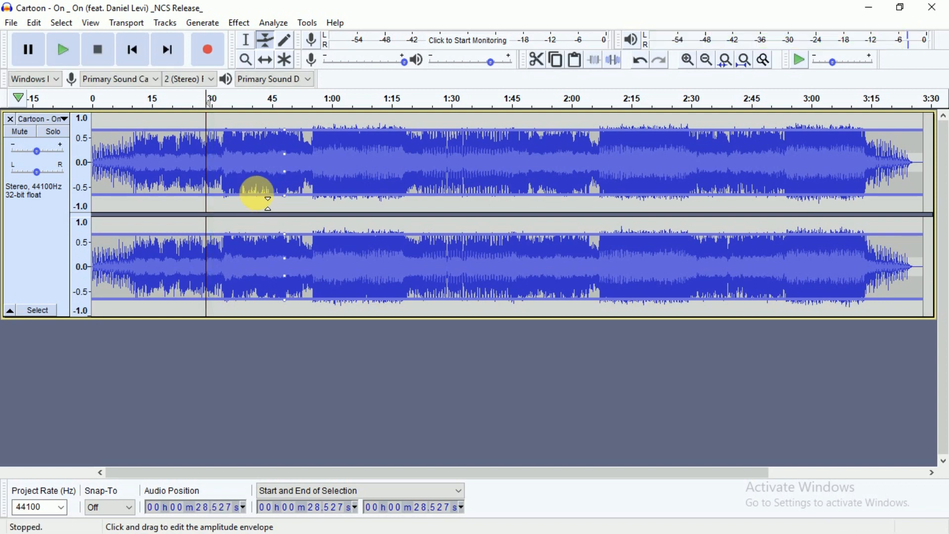
- Lower the amplitude envelope to about 0.3, preview the playback, and raise the envelope to about 0.8
drag(295, 197, 295, 186)
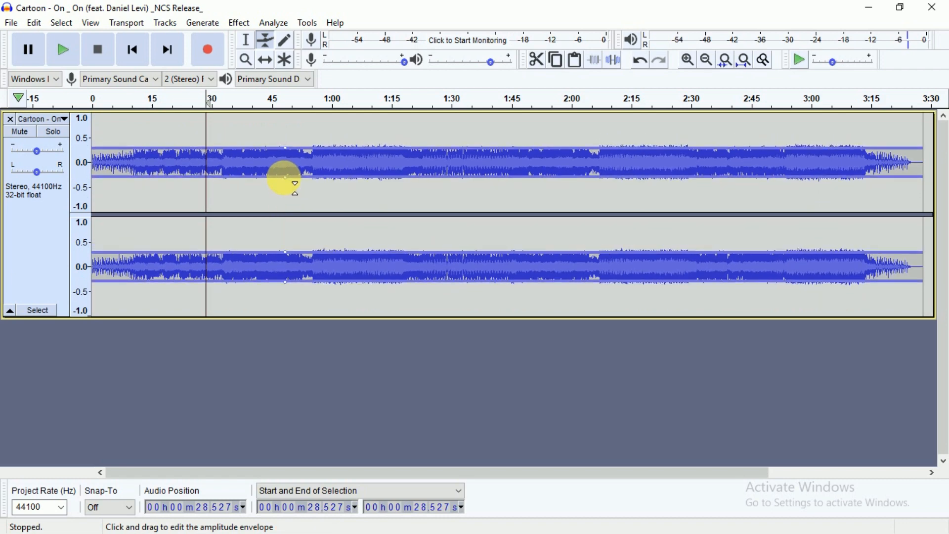
key(space)
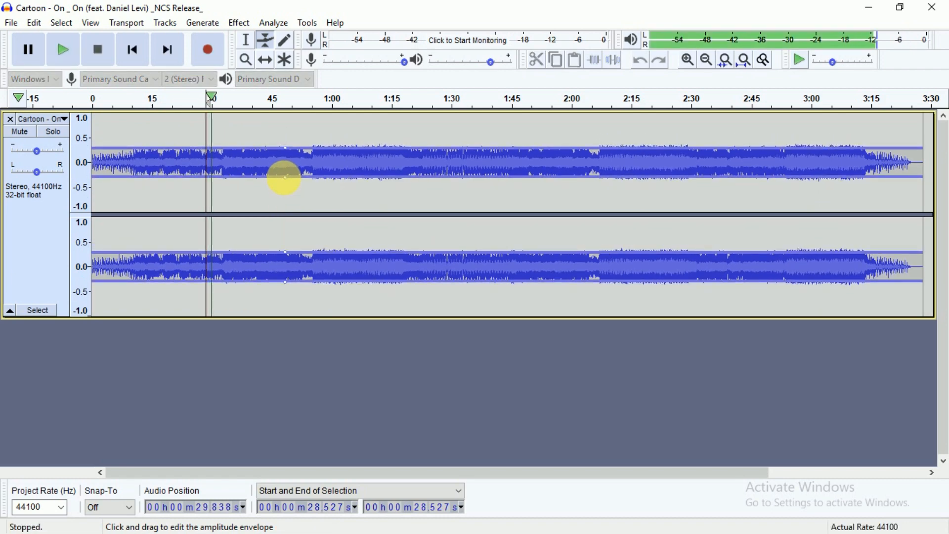
key(space)
drag(296, 188, 299, 211)
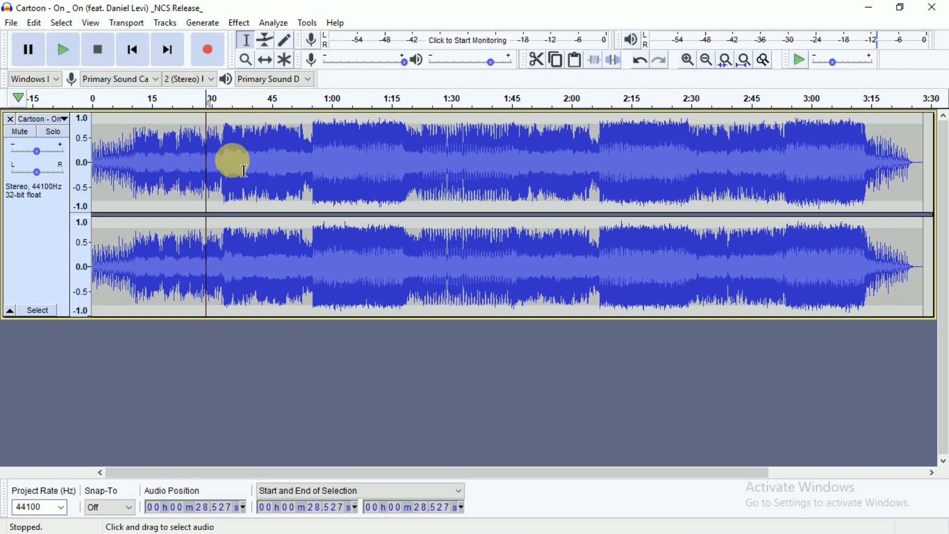
- Select the audio from about 16.0 s to 31.8 s, zoom in to individual samples, and stop playback near 17.5 s
drag(167, 166, 220, 165)
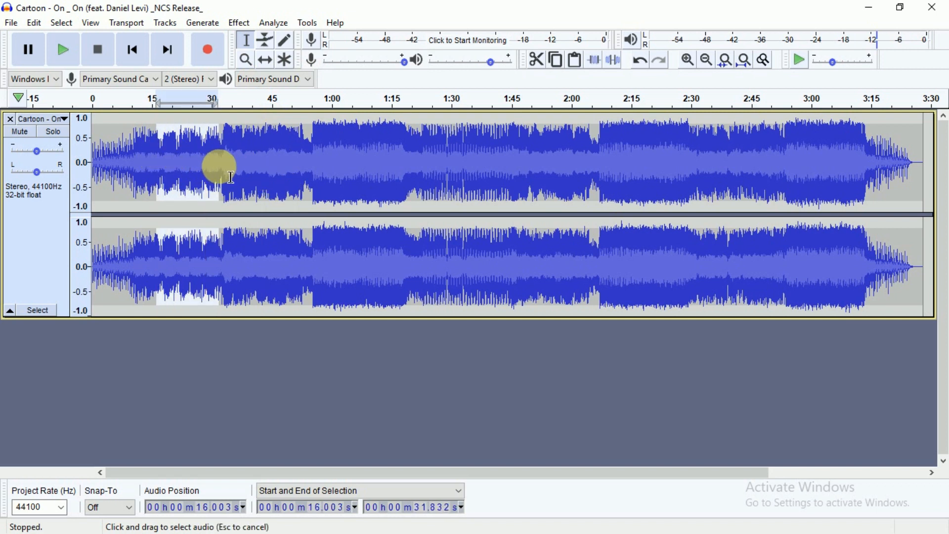
click(235, 102)
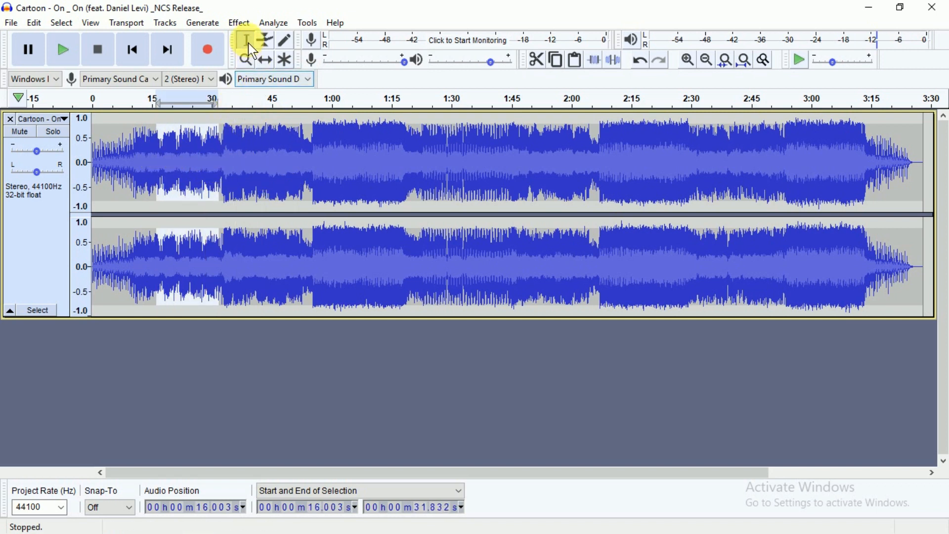
click(765, 64)
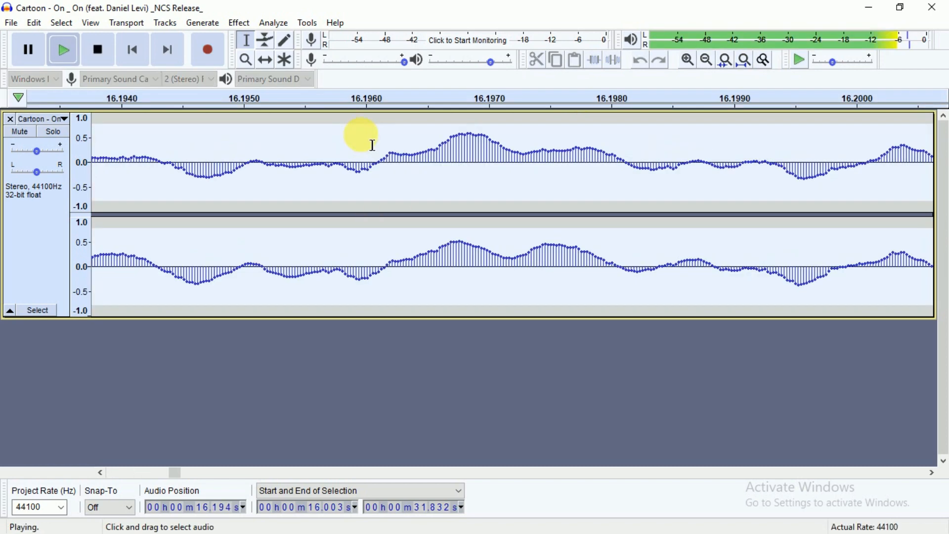
key(space)
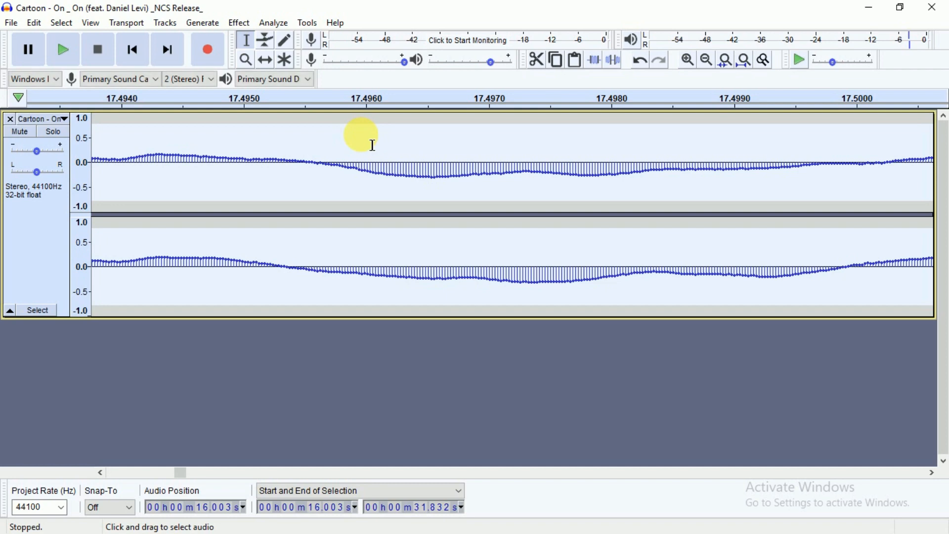
- Redraw samples in the upper channel between about 17.4961 s and 17.4973 s with the Draw tool, pulling most of them downward
click(285, 40)
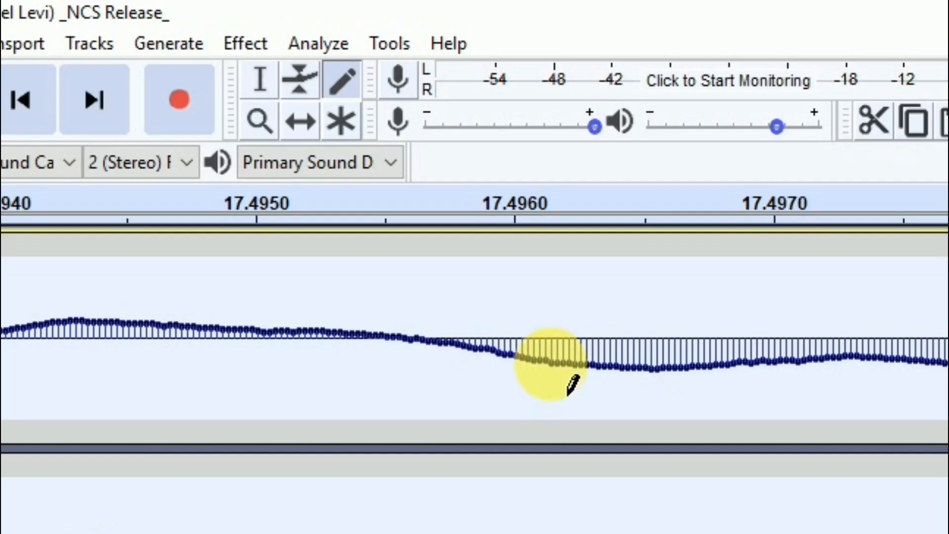
drag(551, 364, 551, 420)
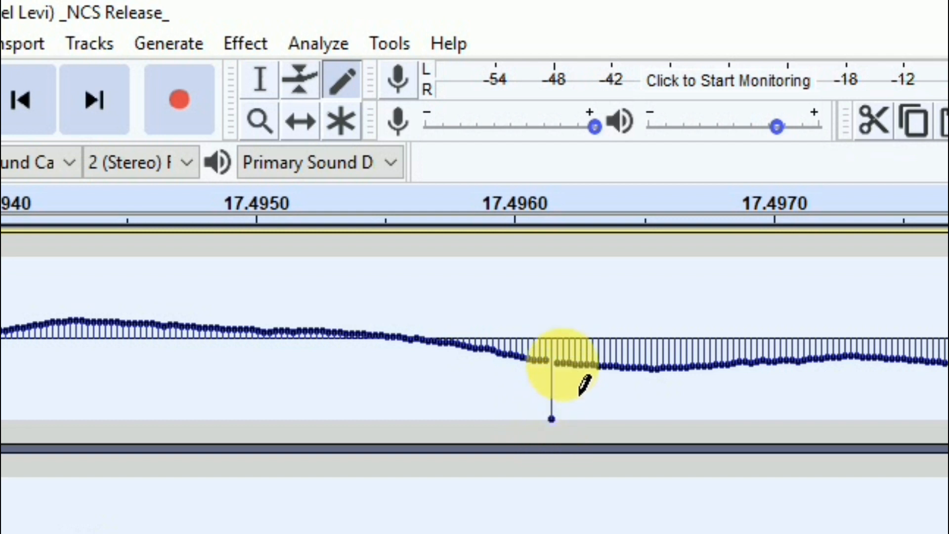
click(557, 409)
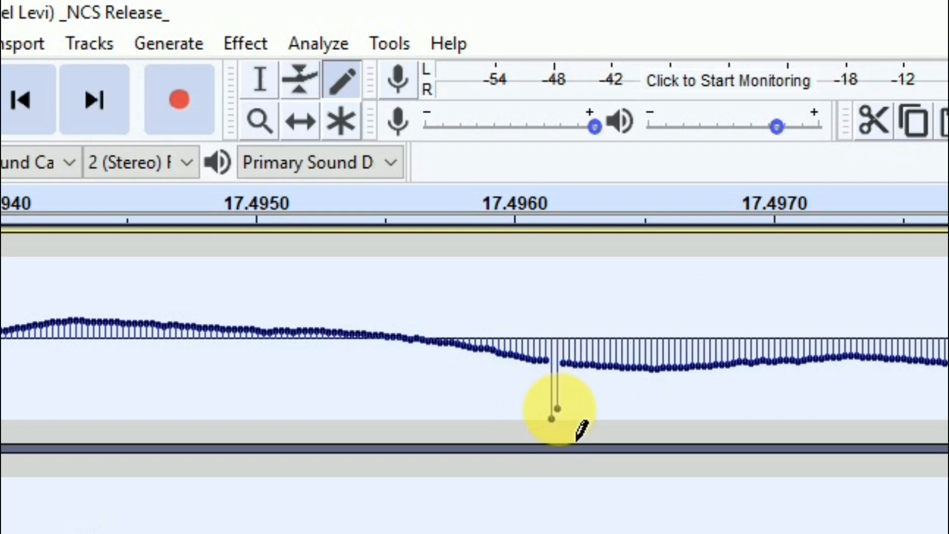
click(570, 377)
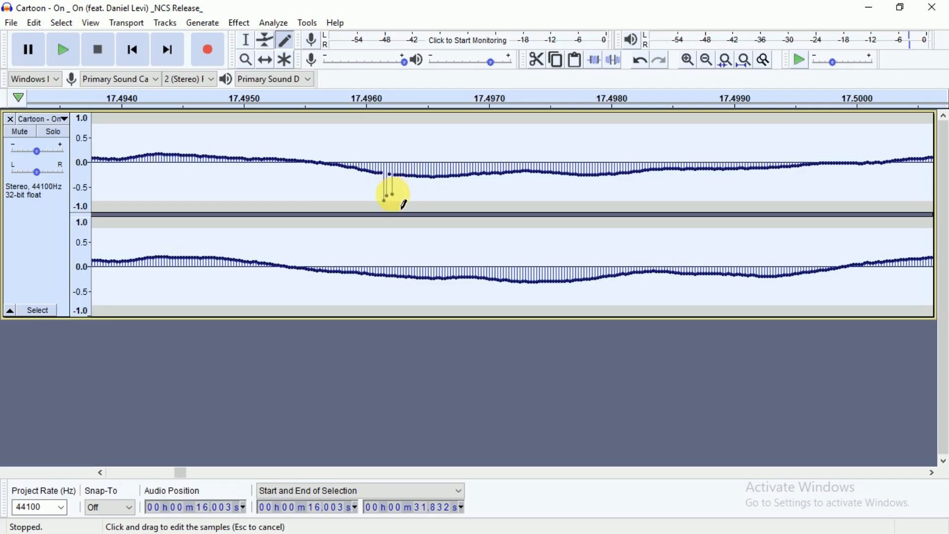
drag(405, 202, 413, 193)
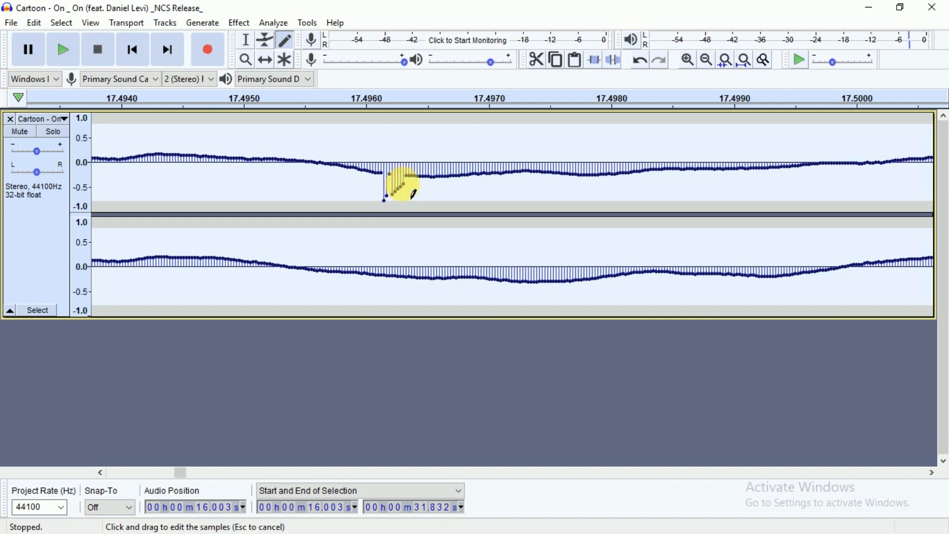
drag(440, 189, 538, 190)
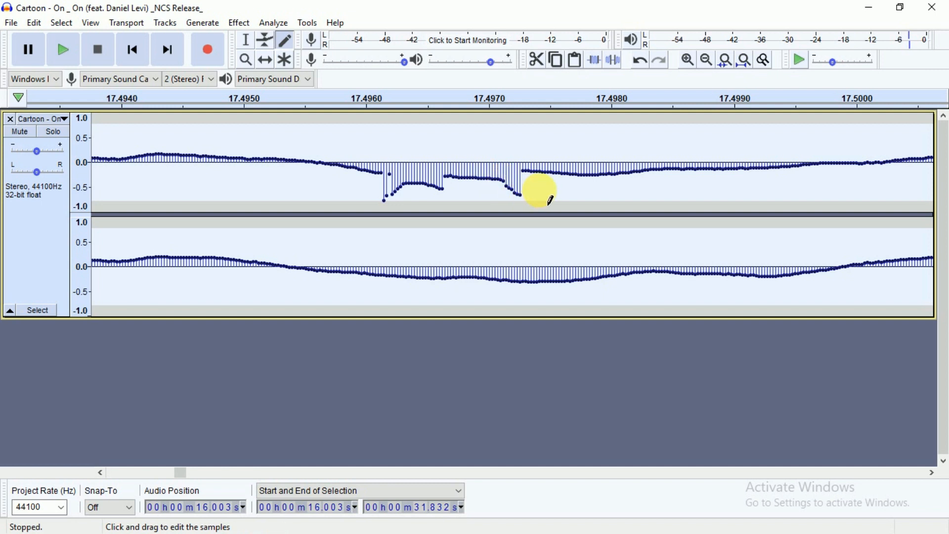
drag(550, 202, 535, 200)
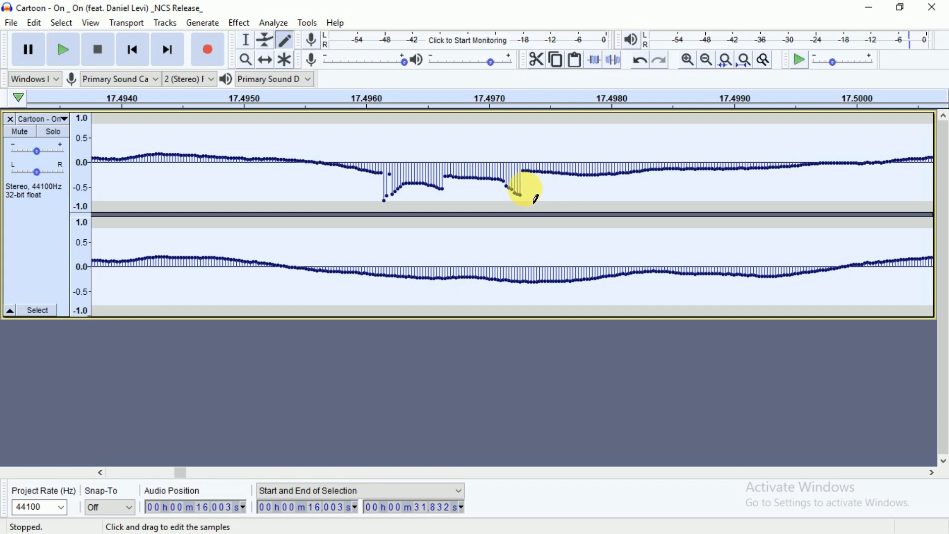
drag(532, 197, 534, 175)
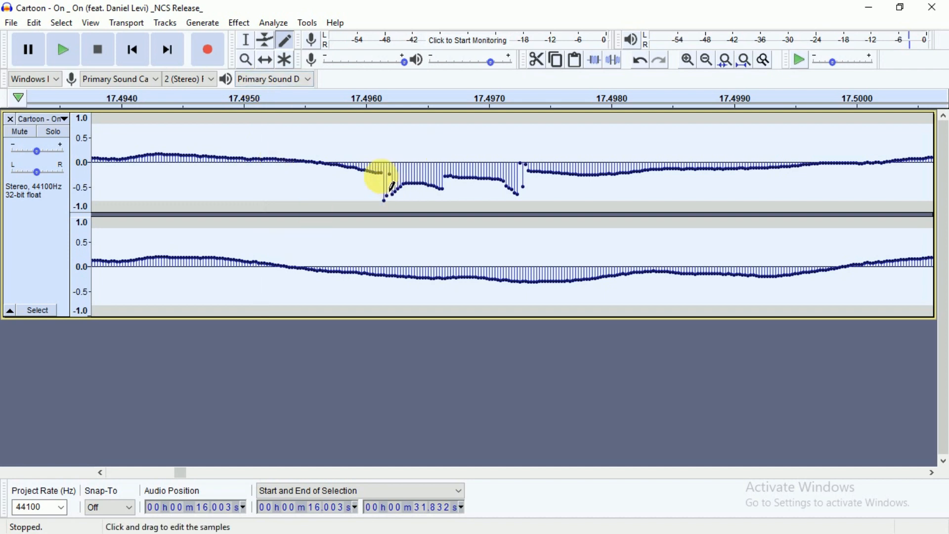
- Fit the project to the window width and examine parts of the waveform at closer and wider magnifications with the Zoom tool
click(745, 61)
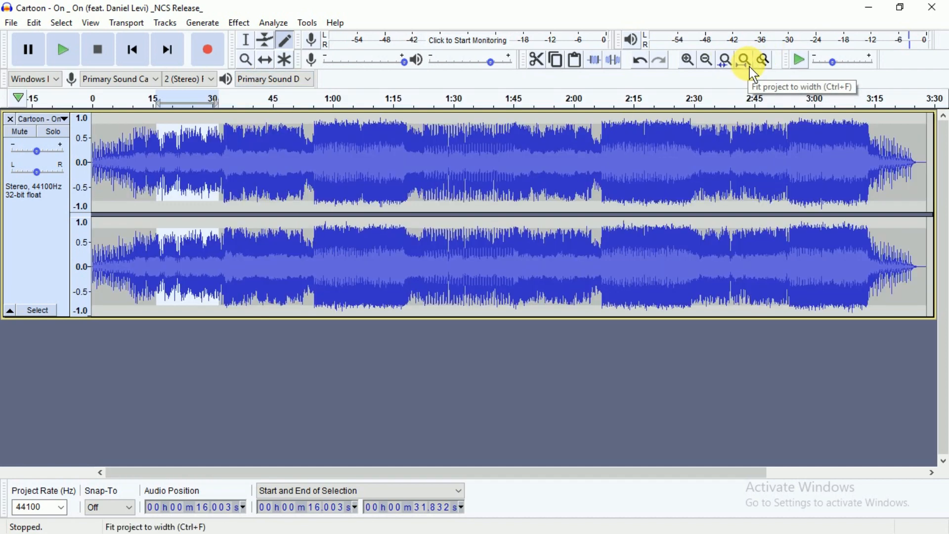
click(246, 63)
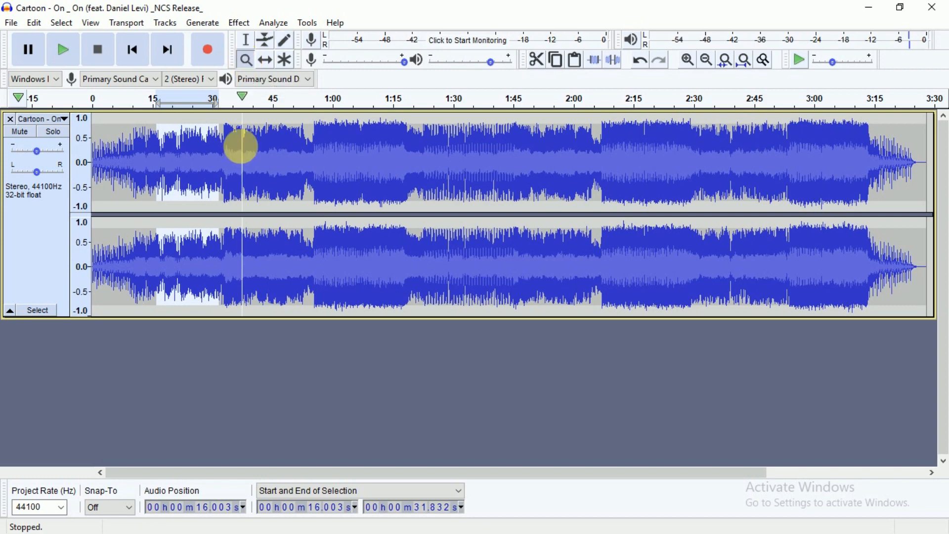
click(582, 179)
click(582, 179)
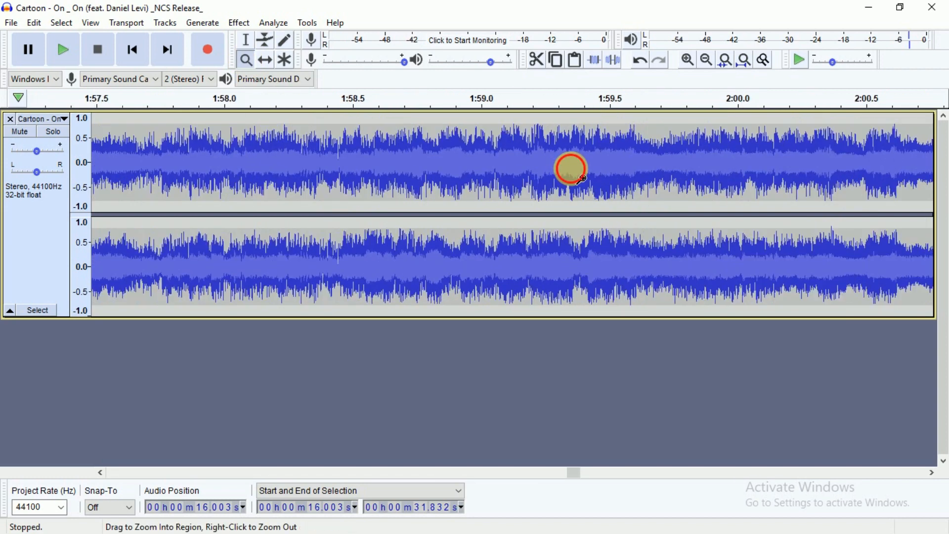
click(582, 179)
click(571, 169)
click(571, 169)
click(571, 169)
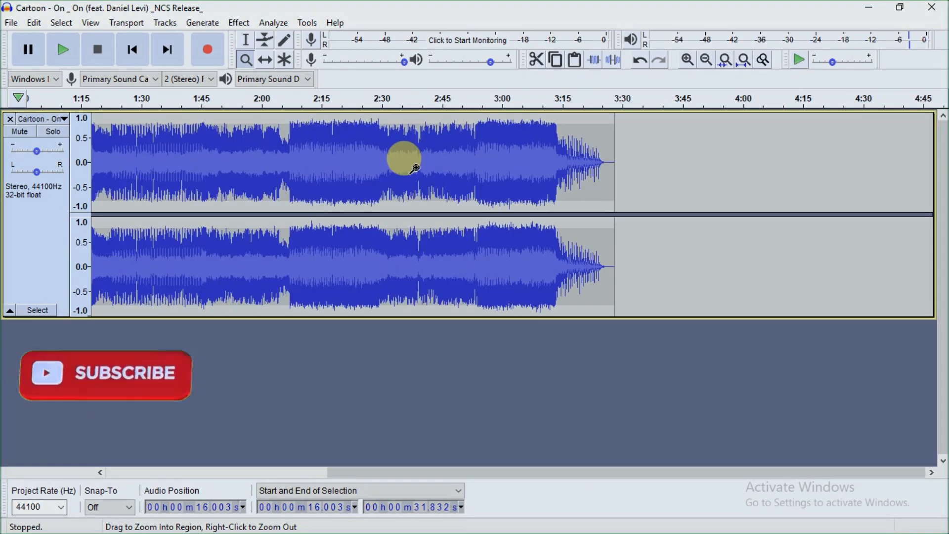
click(414, 169)
click(414, 169)
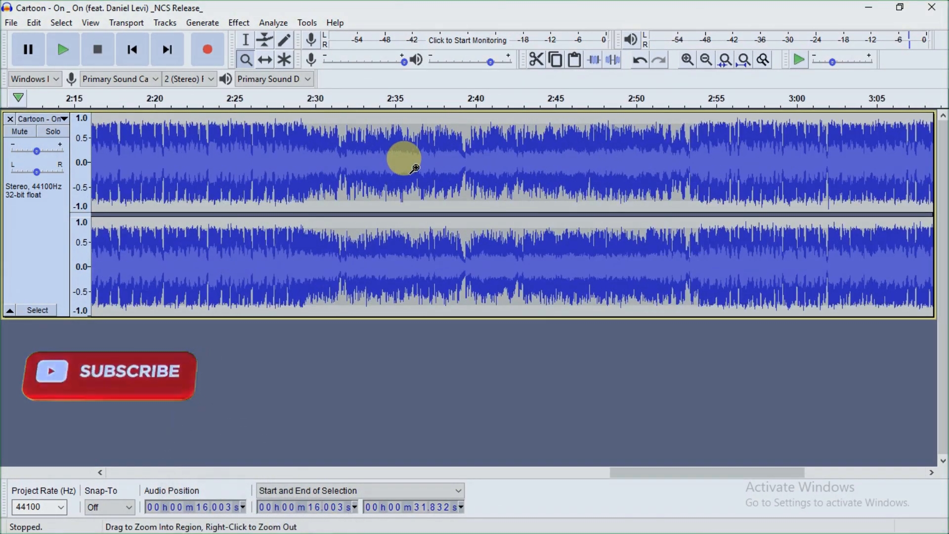
right_click(414, 169)
right_click(414, 168)
right_click(414, 169)
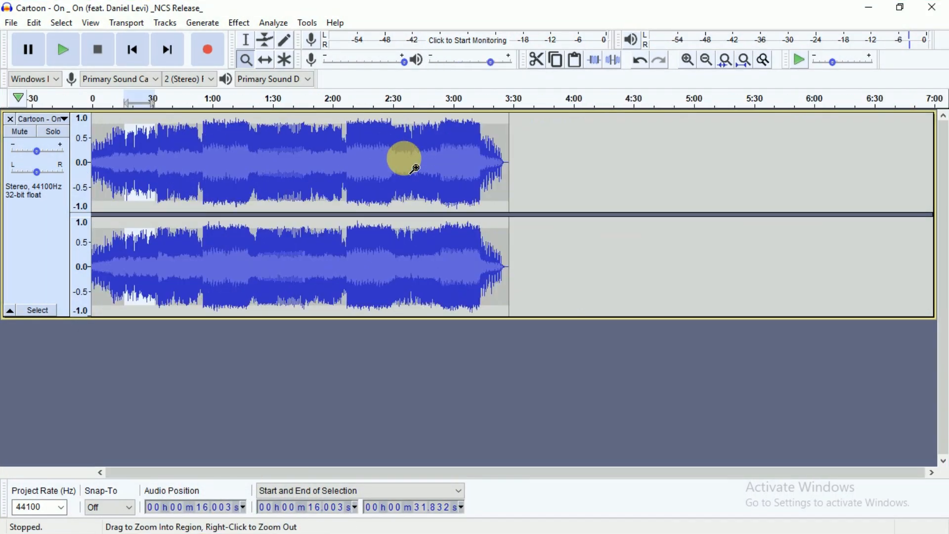
click(491, 231)
- Try the Time Shift tool and Multi-Tool mode on the track, and return to the Selection tool
click(266, 60)
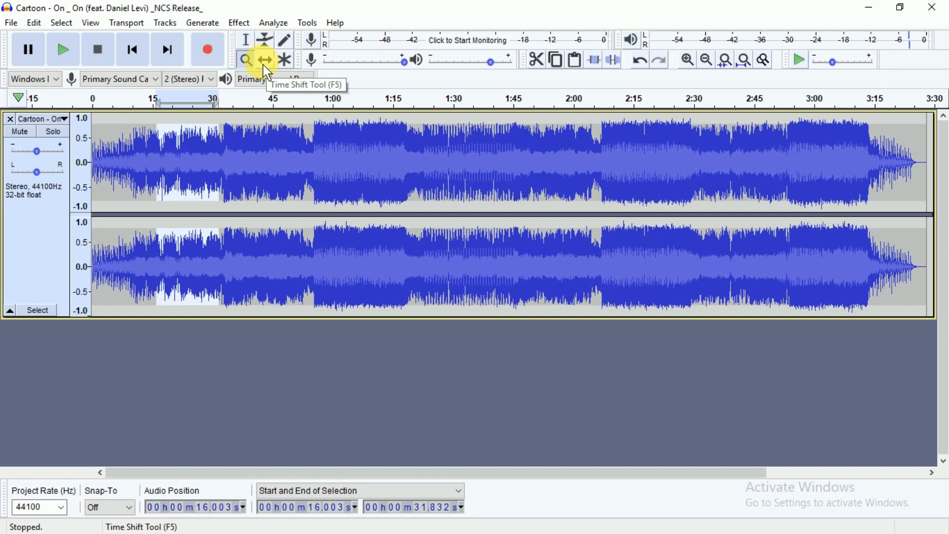
click(266, 60)
drag(247, 136, 242, 183)
click(268, 68)
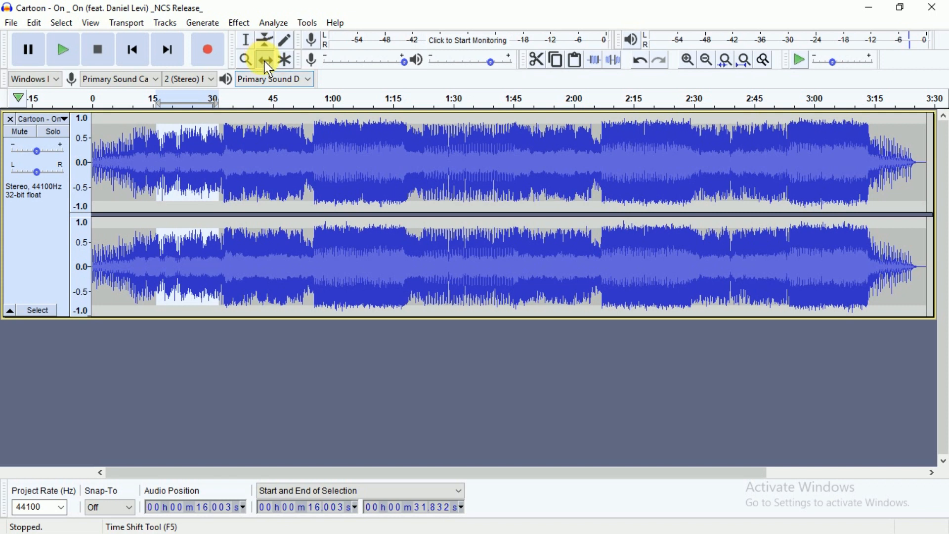
click(291, 69)
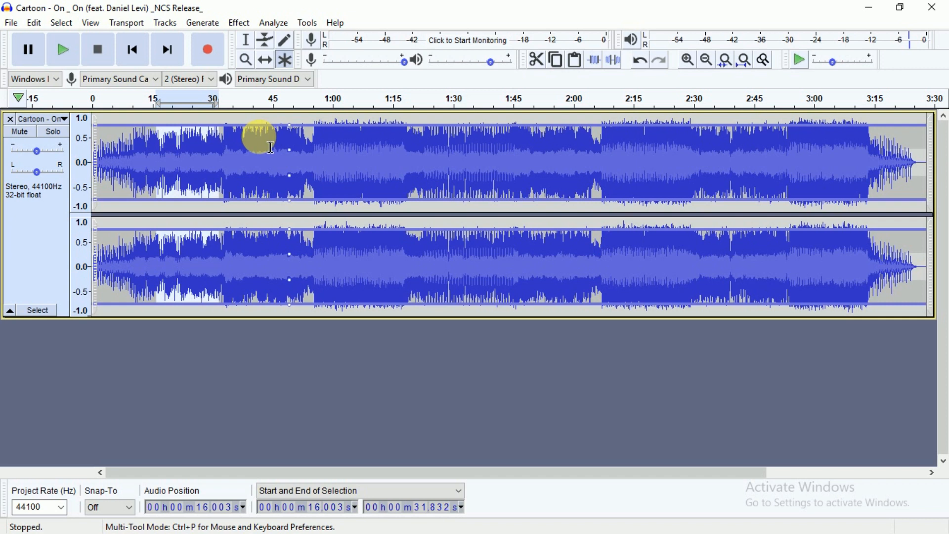
click(248, 42)
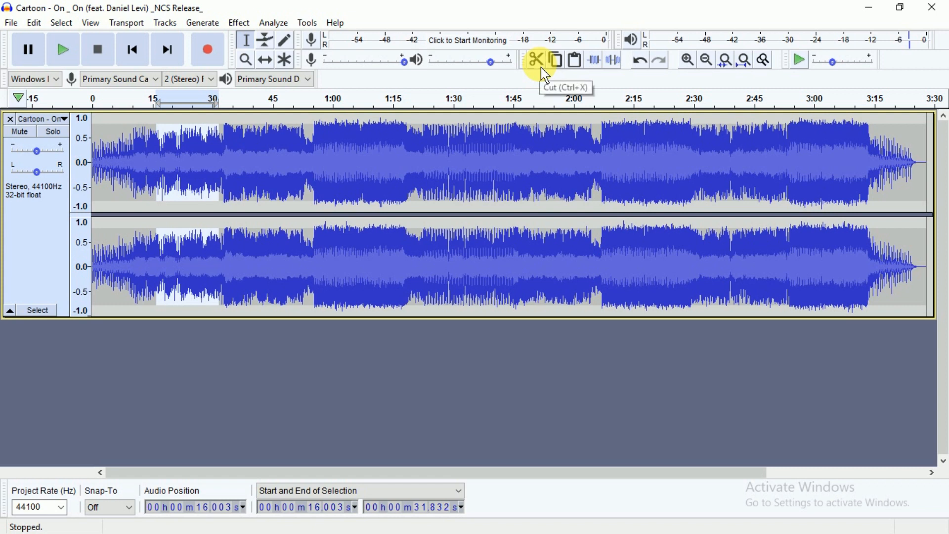
- Cut the audio from about 1:24.5 to 1:39.9 out of the song and paste it back at the same point
click(422, 167)
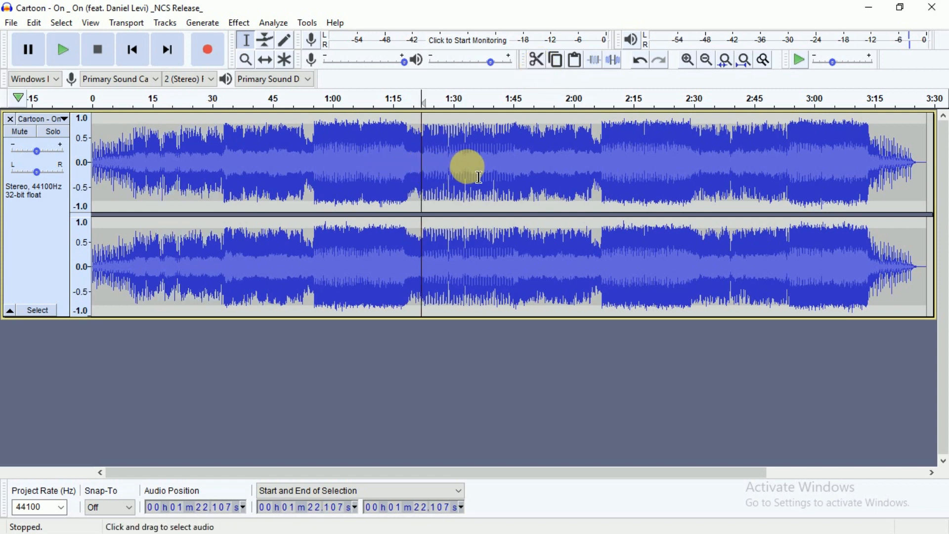
drag(432, 163, 494, 164)
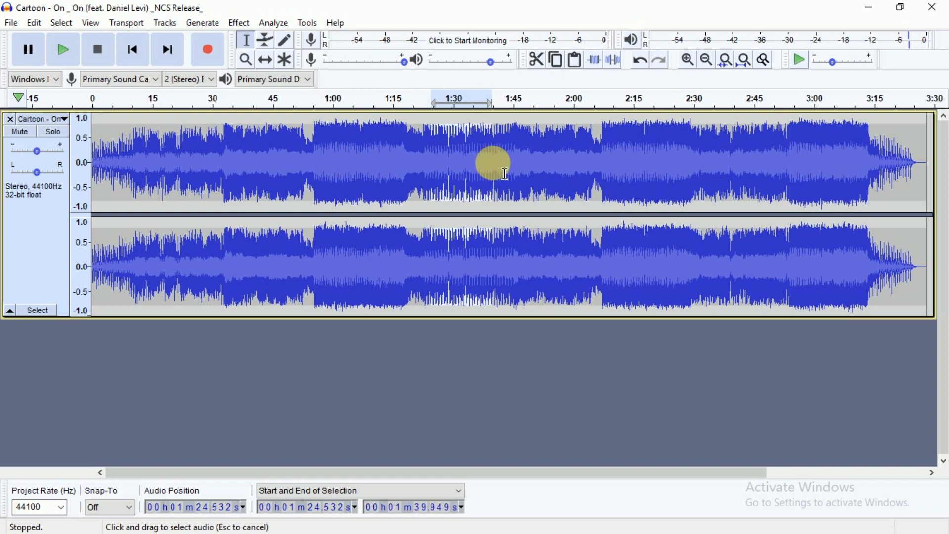
click(537, 60)
click(434, 149)
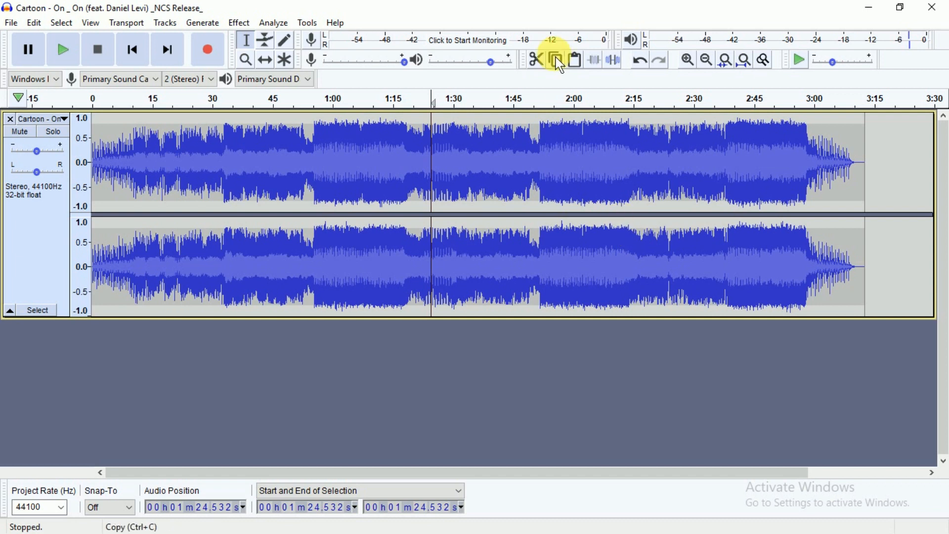
click(579, 69)
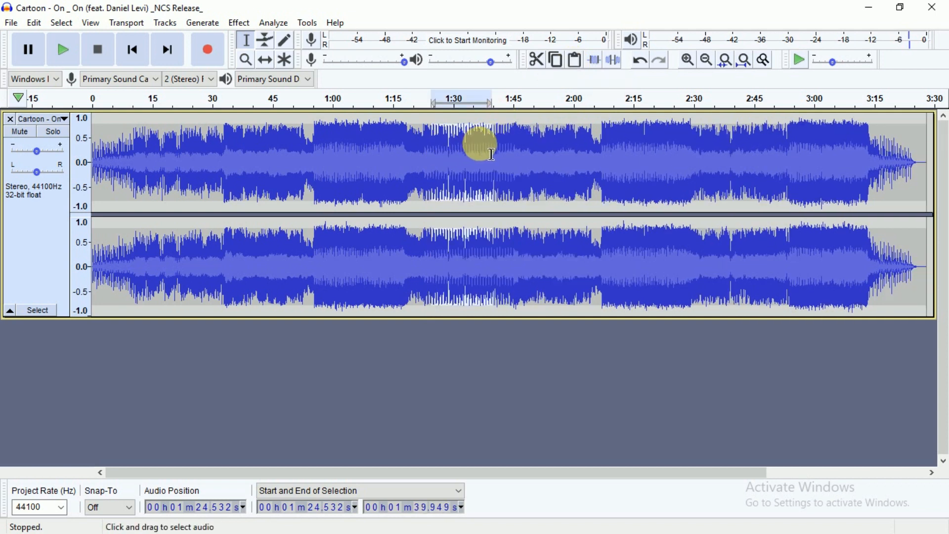
- Cut the selected section again and paste it into the empty area beyond the song's end at about 3:23.7
click(540, 68)
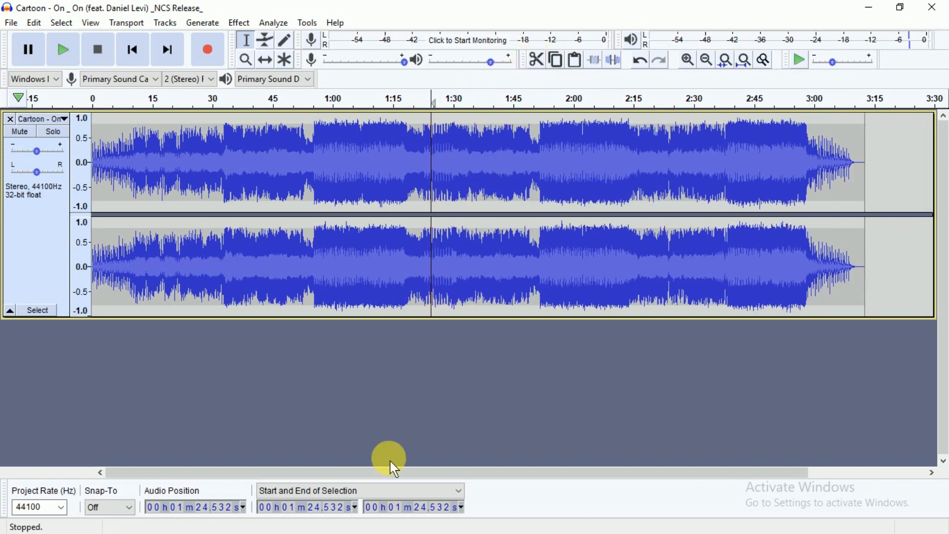
click(403, 474)
drag(405, 478, 451, 473)
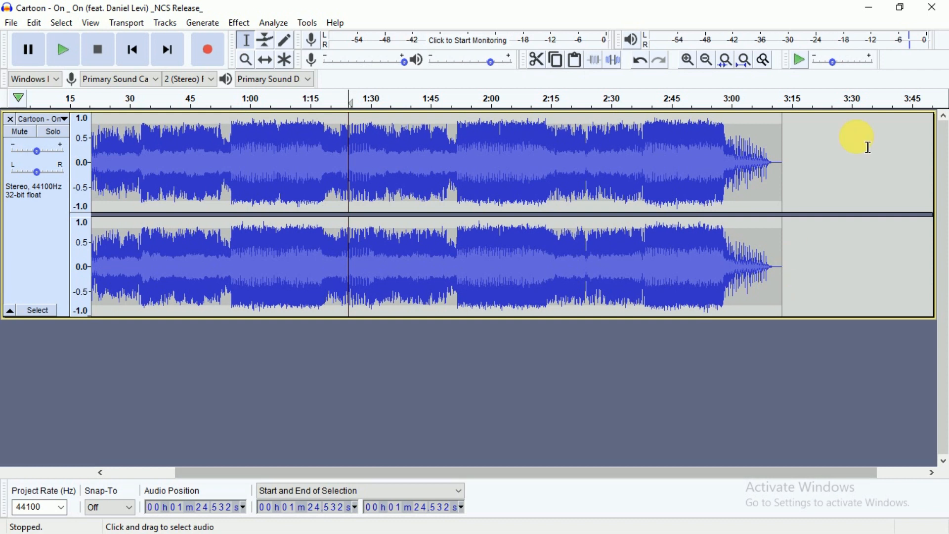
click(826, 143)
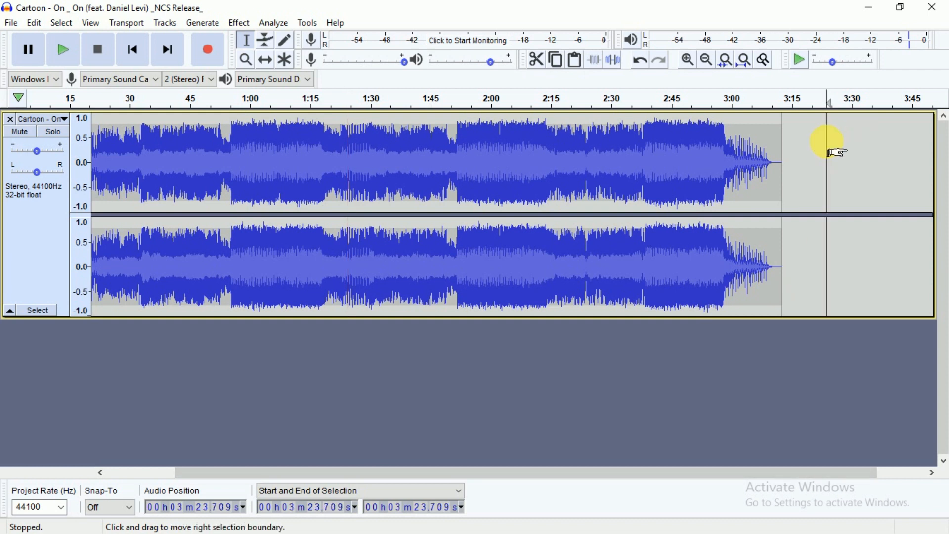
click(576, 69)
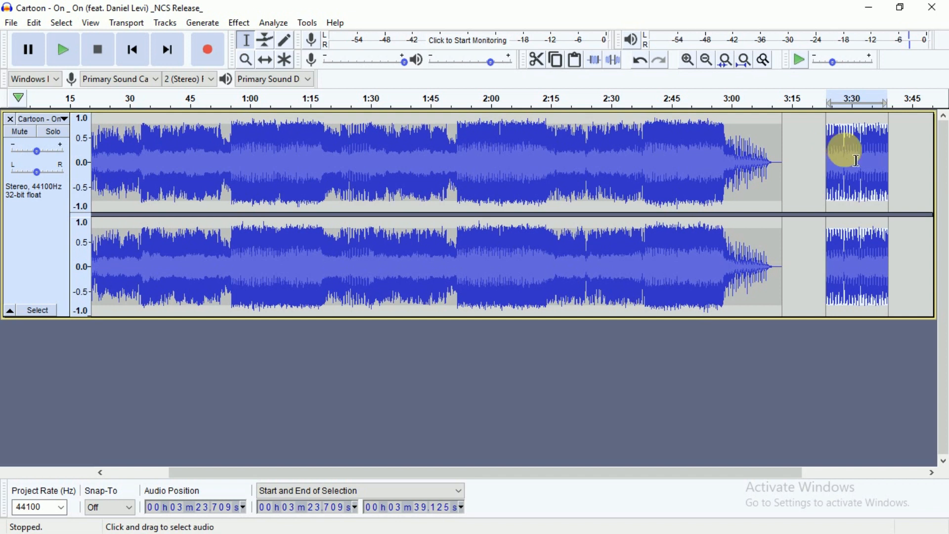
- Delete the pasted clip beyond the song's end and undo the deletion
key(Delete)
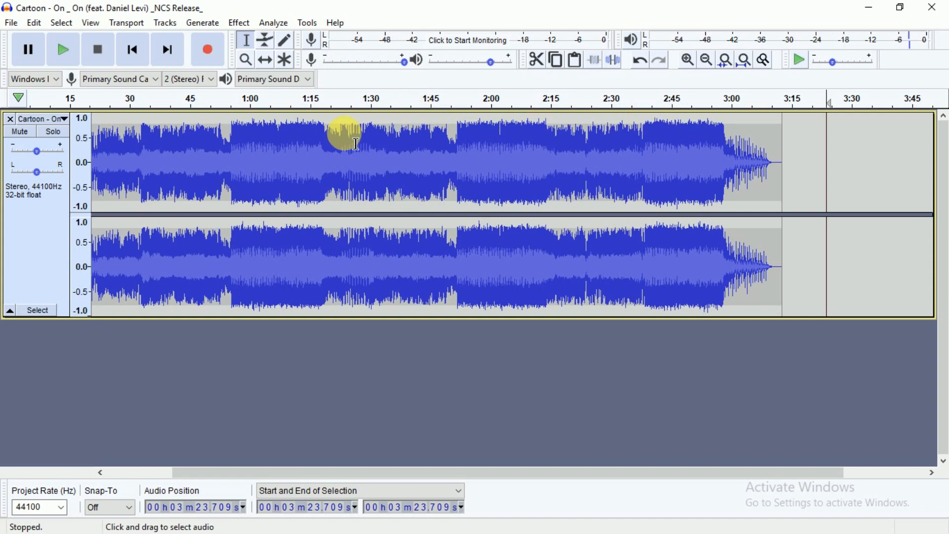
drag(494, 476, 451, 474)
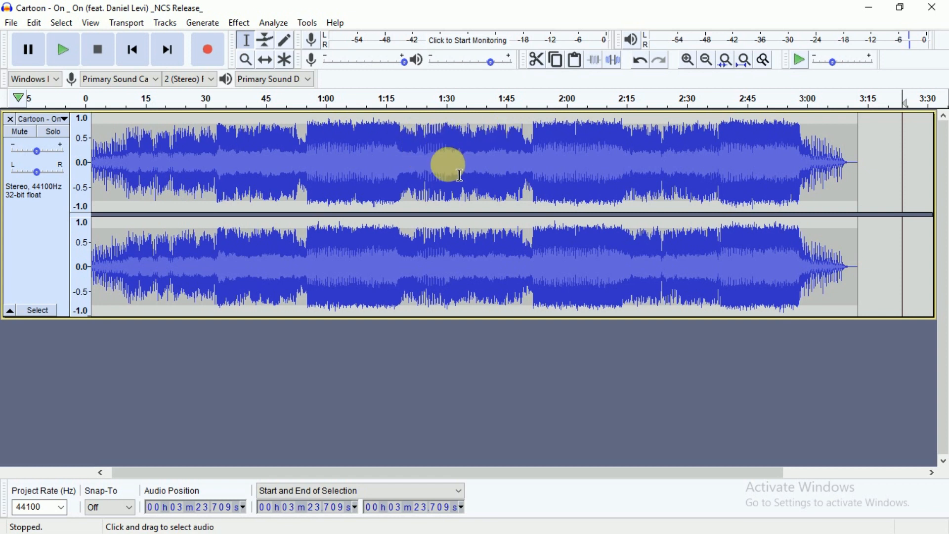
click(641, 63)
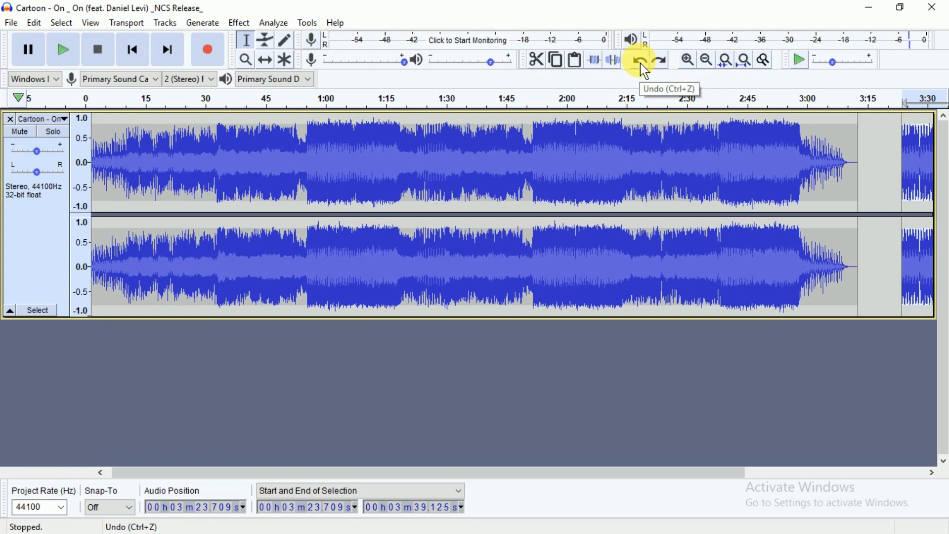
- Undo the paste and the cut, and redo and undo the cut once more
drag(538, 472, 552, 472)
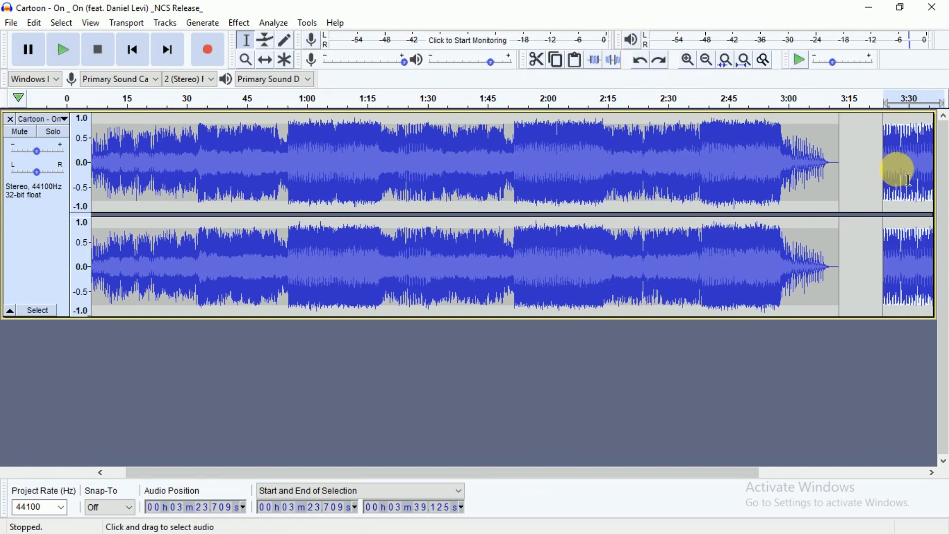
click(640, 61)
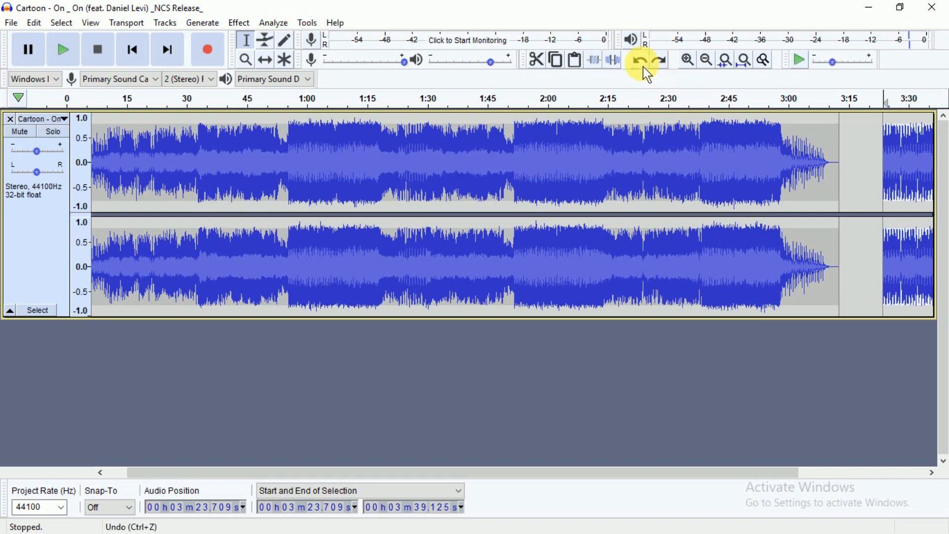
click(641, 61)
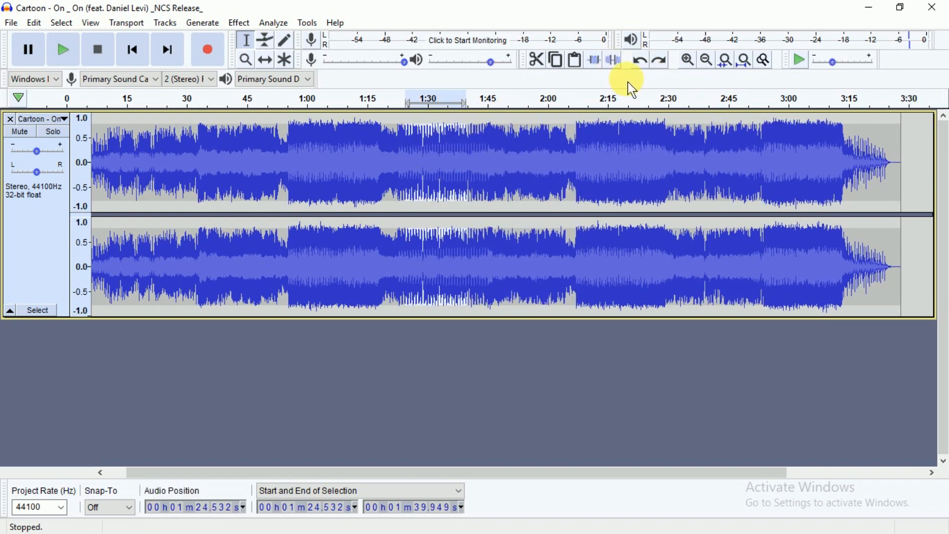
click(667, 71)
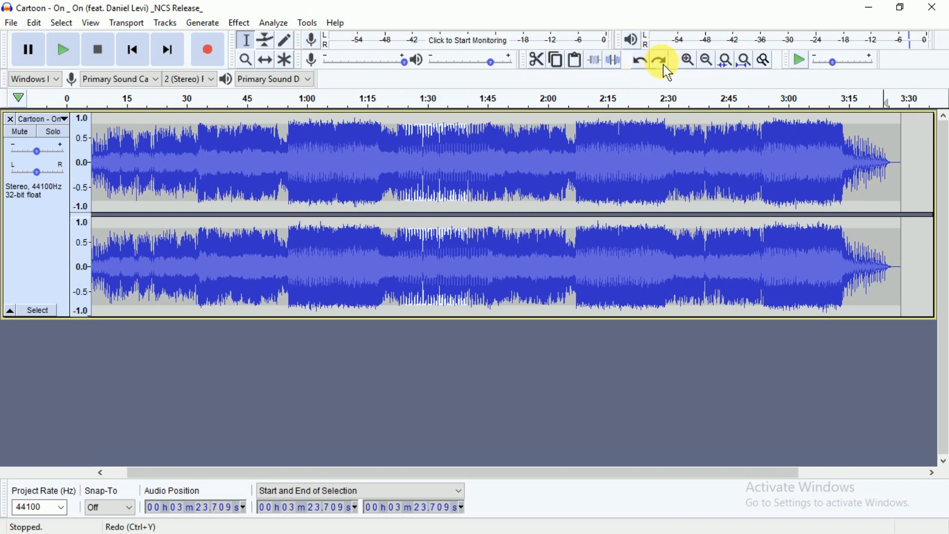
click(644, 65)
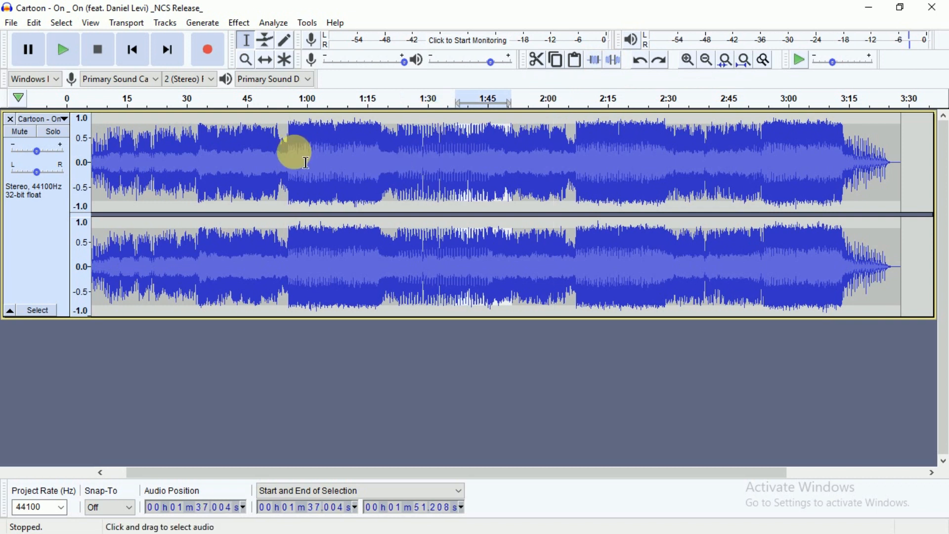
- Try trimming the song to the section from about 54.6 s to 1:14.3, and undo the trim
drag(287, 150, 365, 155)
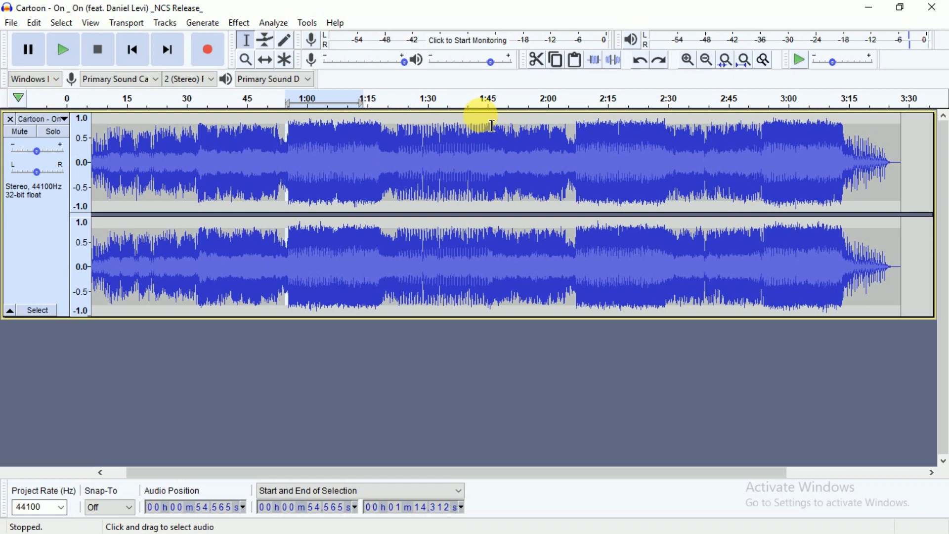
click(598, 67)
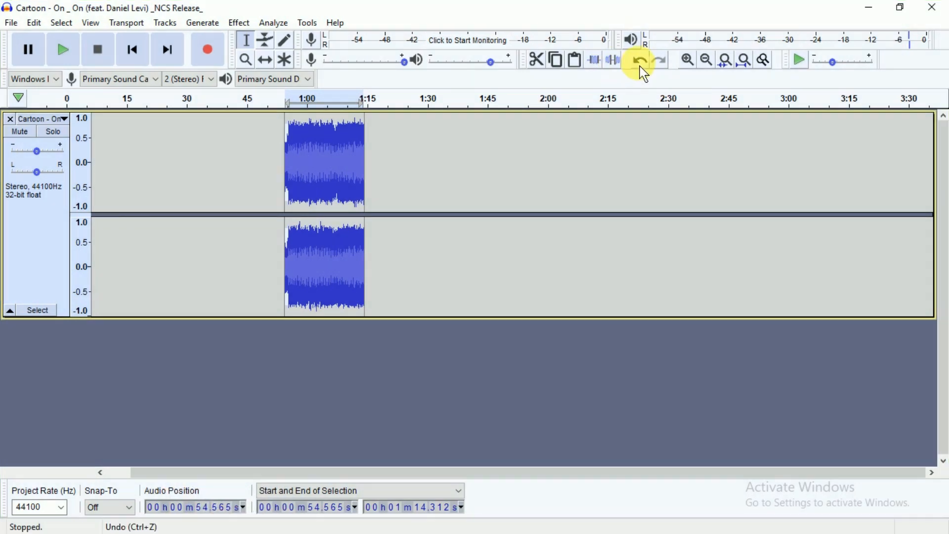
click(641, 68)
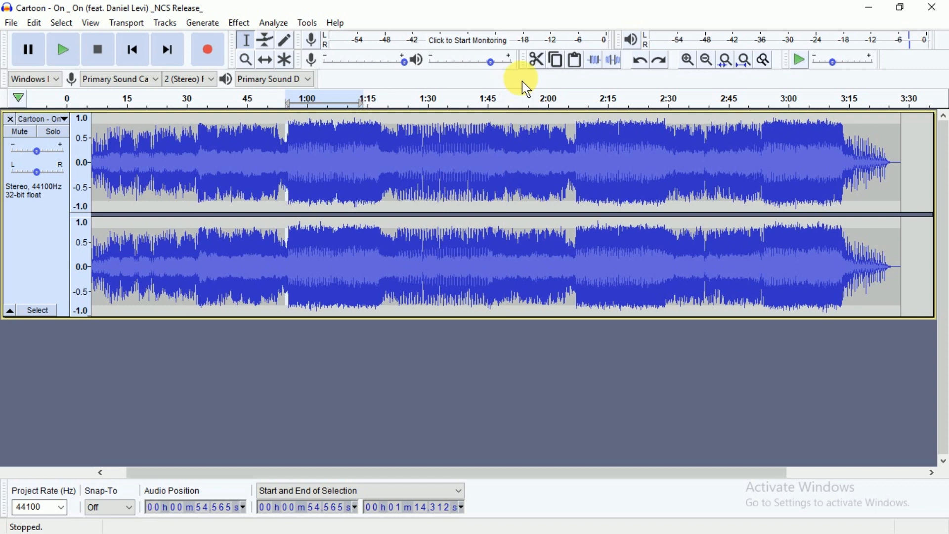
- Silence the audio from about 1:12.4 to 1:36.5, preview it from shortly before the gap, and undo the silencing
drag(357, 169, 453, 176)
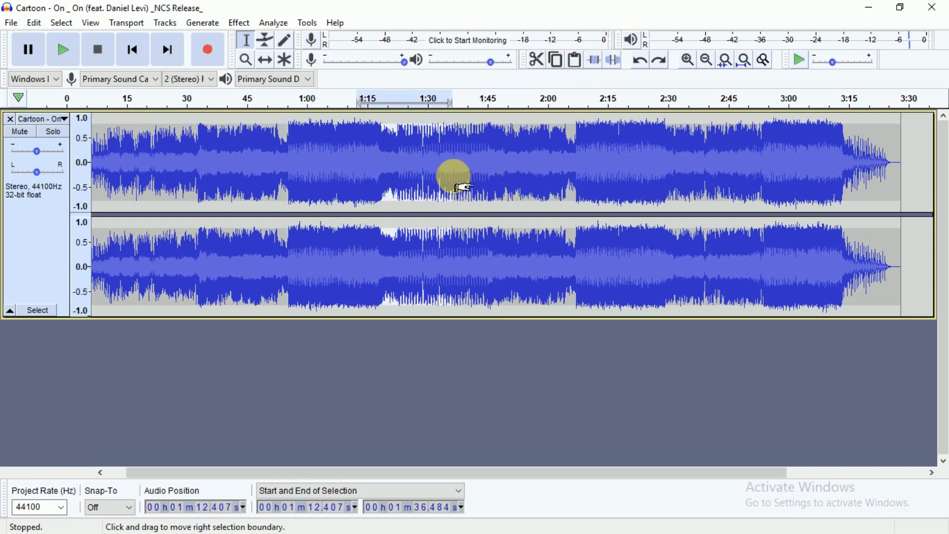
click(615, 71)
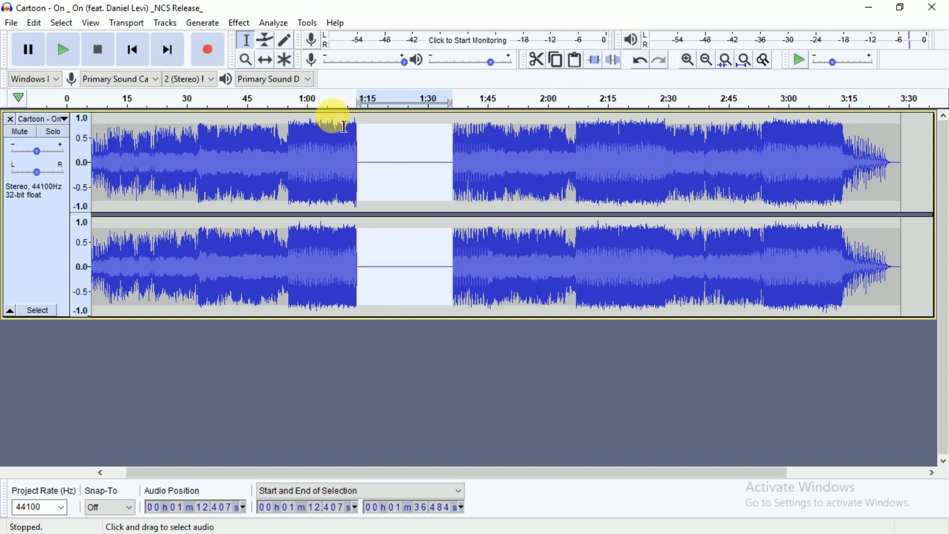
click(334, 98)
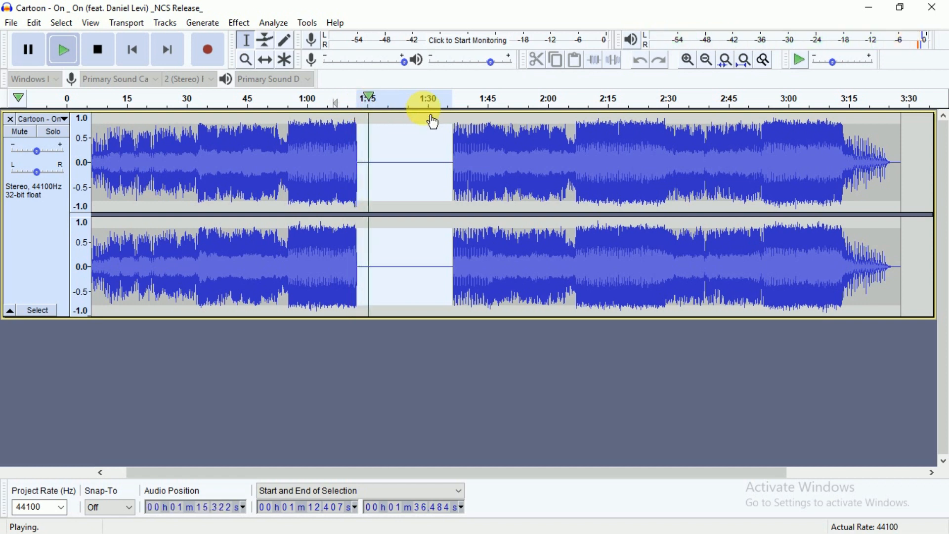
key(space)
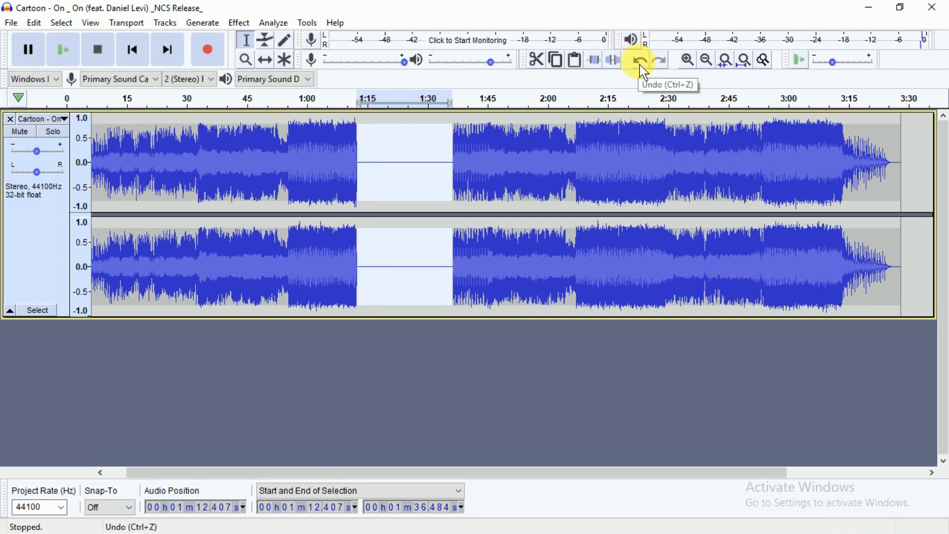
click(643, 72)
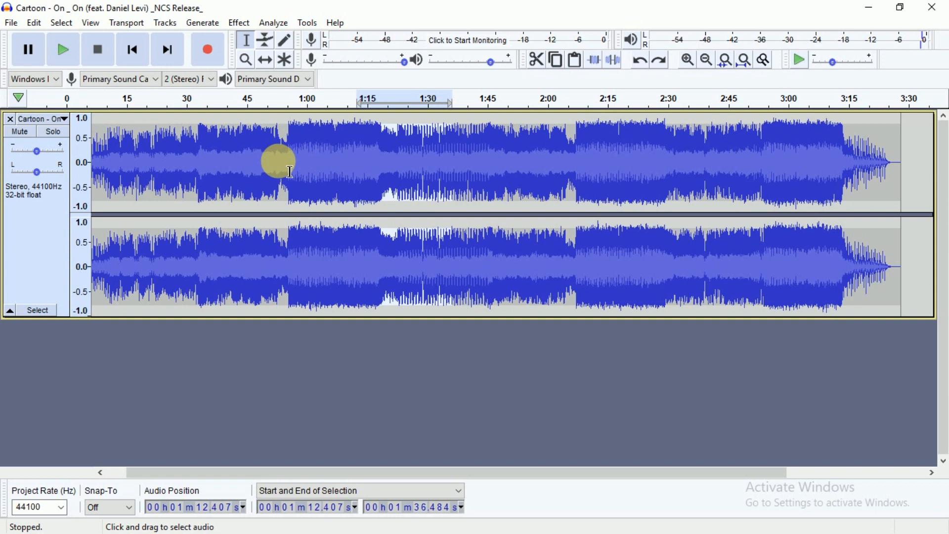
- Select the audio from about 54.7 s to 1:20.5 and zoom in on it in several stages
drag(290, 172, 401, 183)
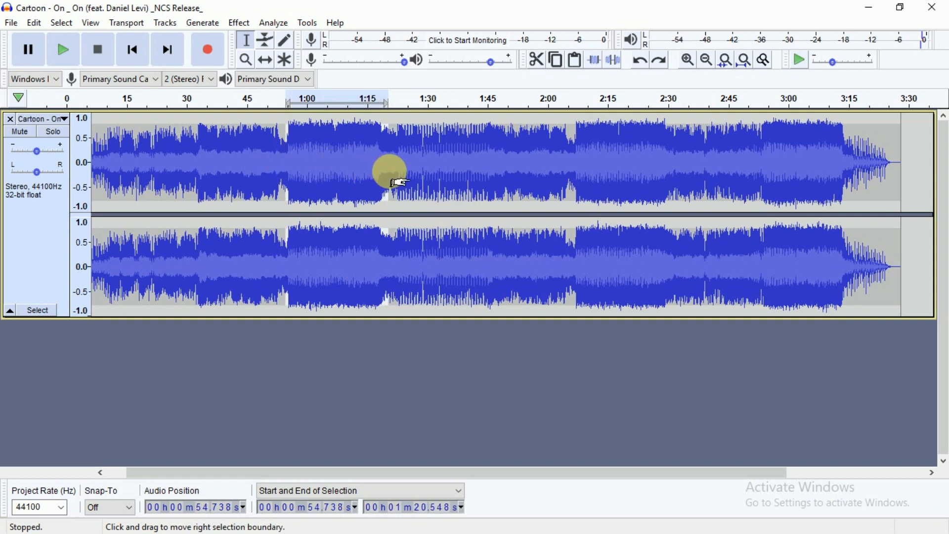
click(689, 61)
click(689, 60)
click(688, 60)
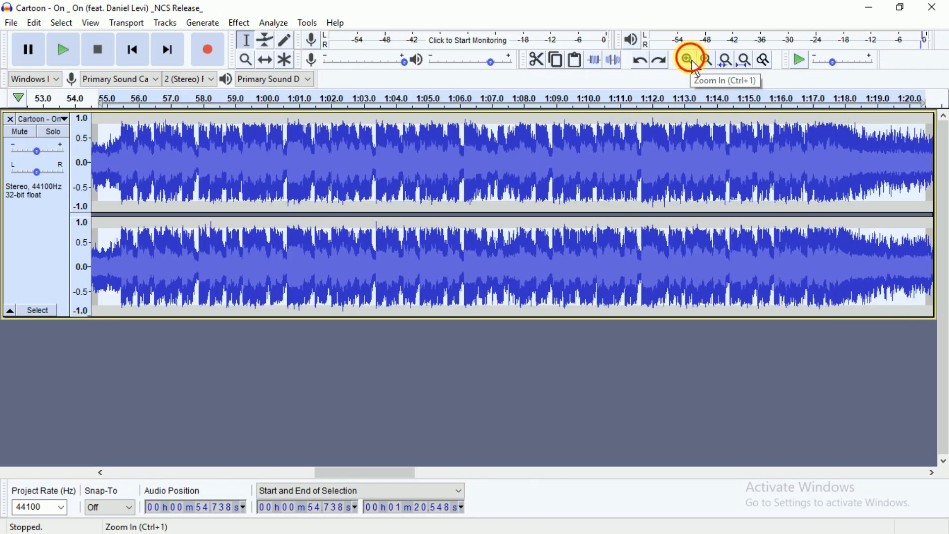
click(689, 61)
click(689, 60)
click(688, 60)
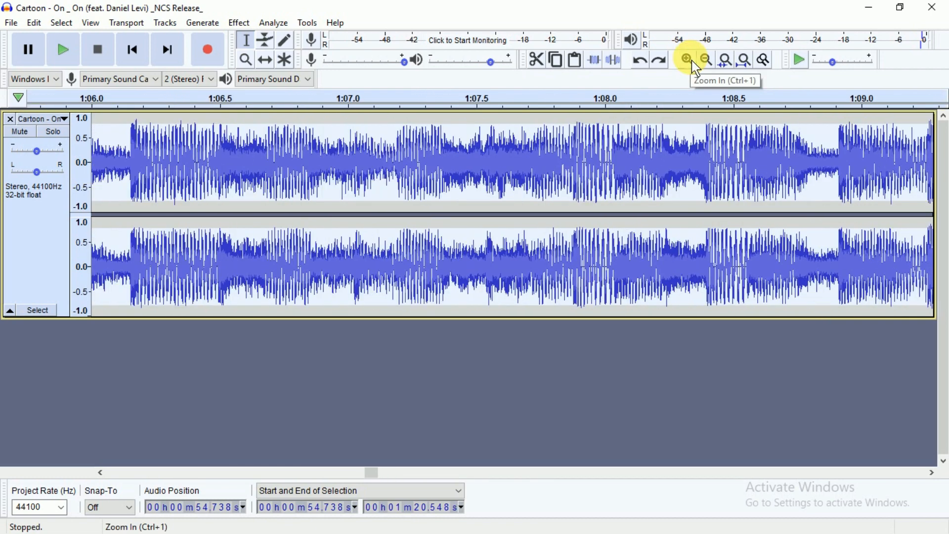
- Zoom back out in stages until the whole song occupies about half of the track width
click(707, 61)
click(707, 60)
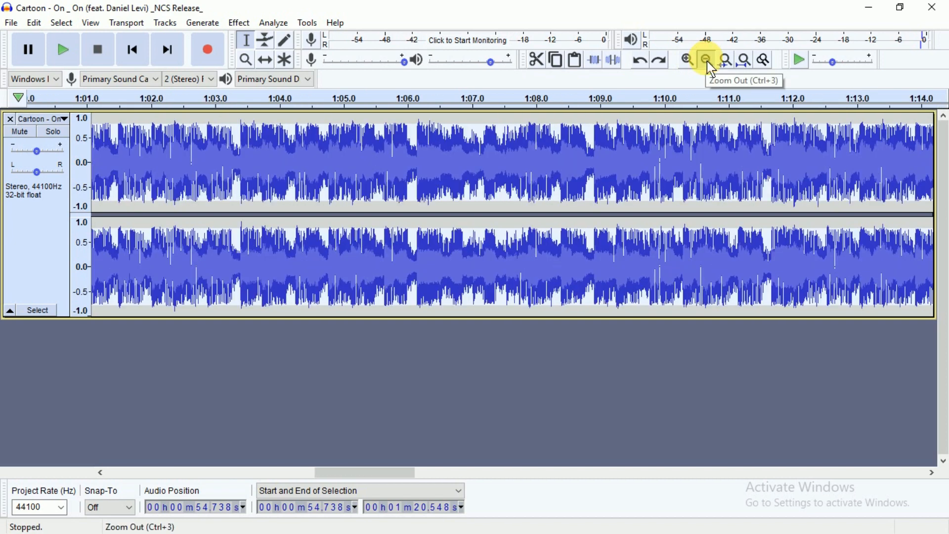
click(707, 61)
click(707, 60)
click(707, 60)
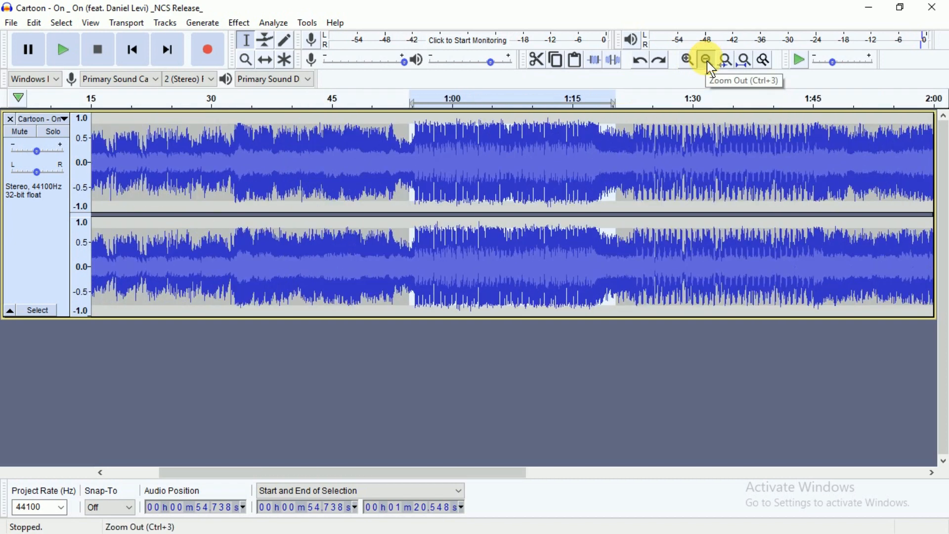
click(707, 60)
click(707, 61)
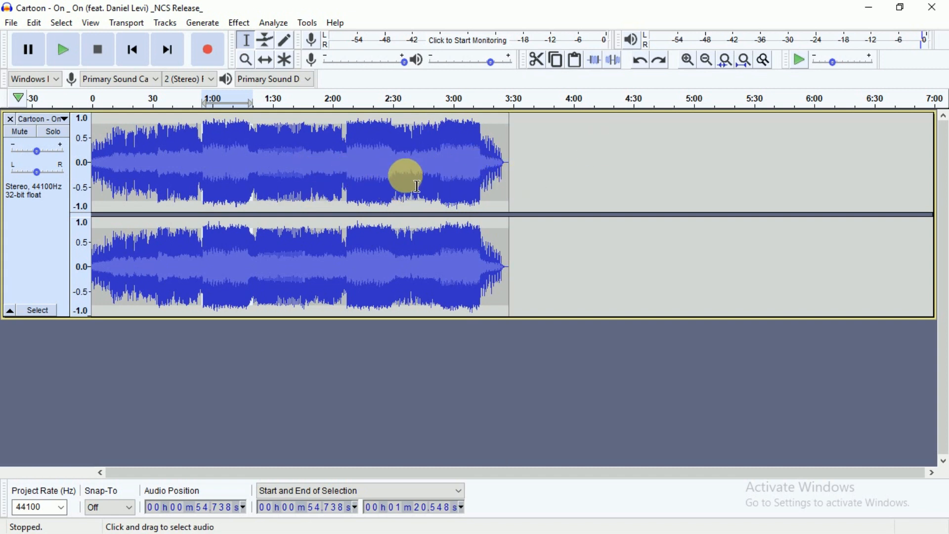
- Fit the project to the window width, fit the selection to it, and return to the full project view
click(746, 60)
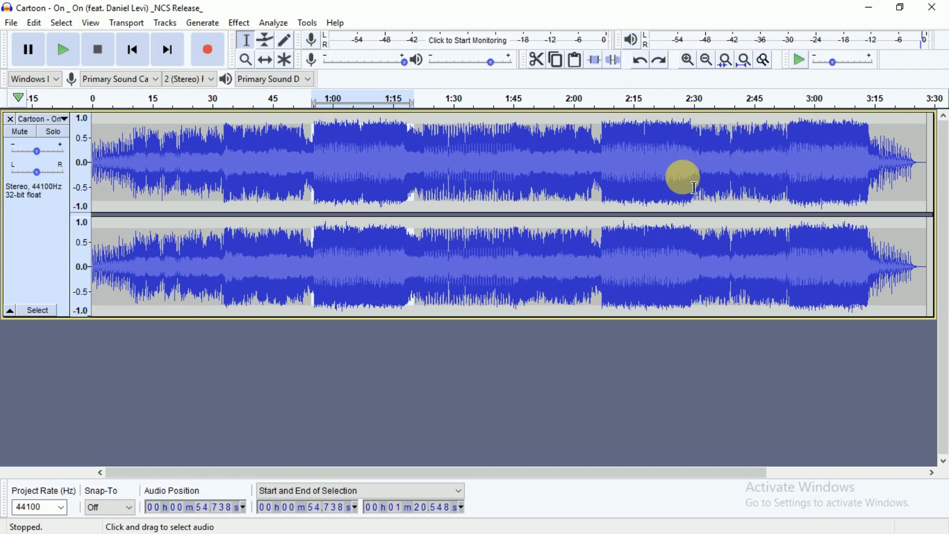
click(726, 61)
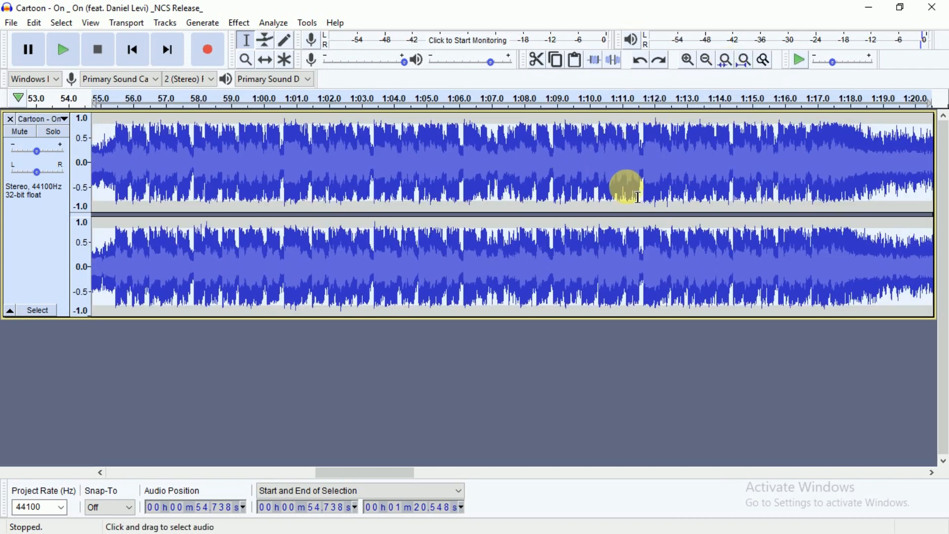
click(745, 60)
- Select the audio from about 30.3 s to 46.1 s, fit it to the window width, and fit the whole project again
drag(214, 165, 278, 175)
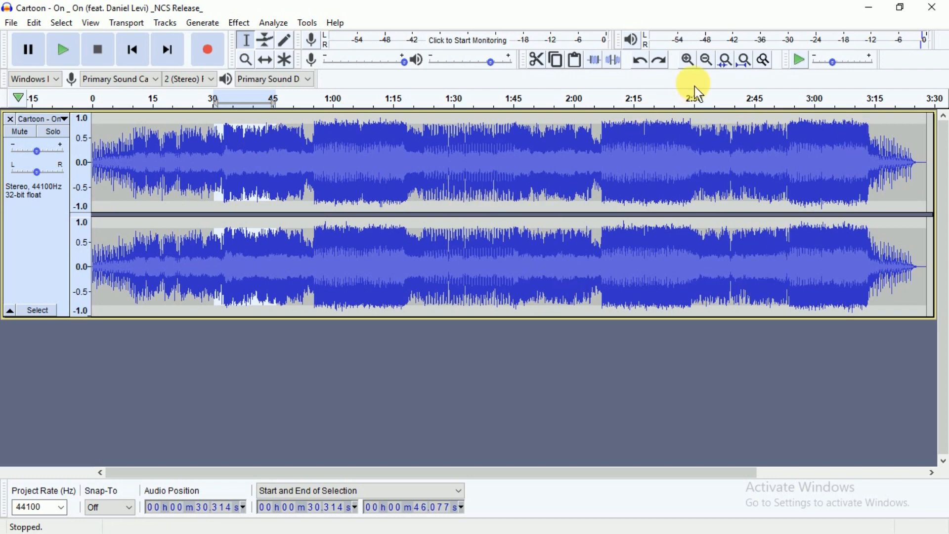
click(726, 62)
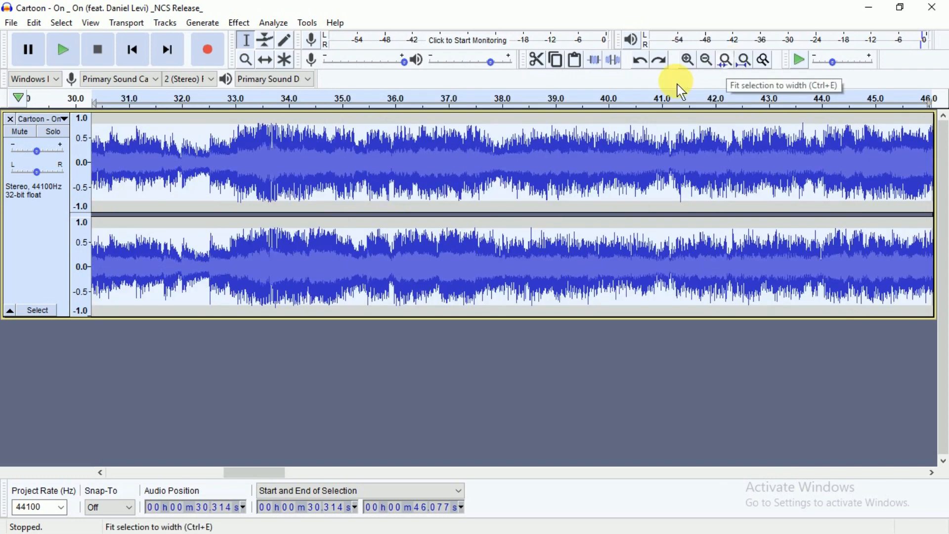
click(746, 61)
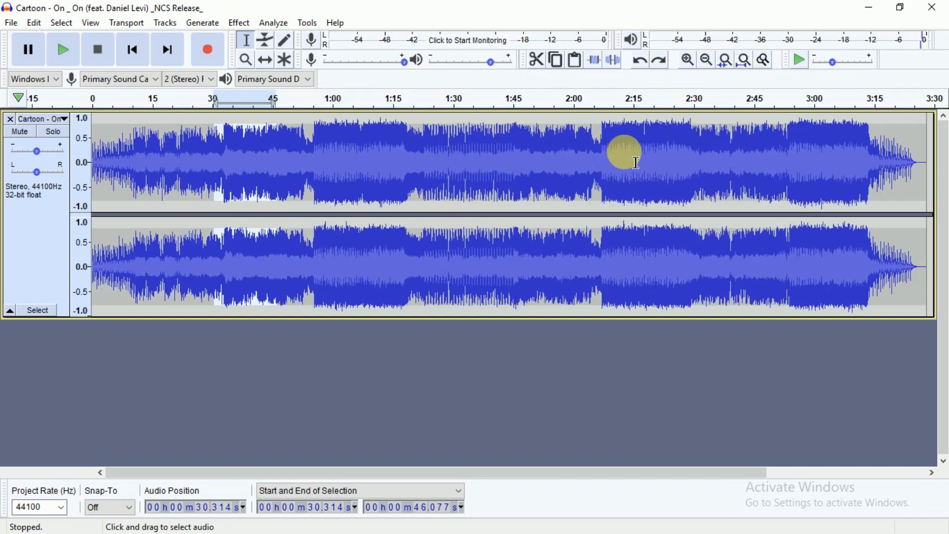